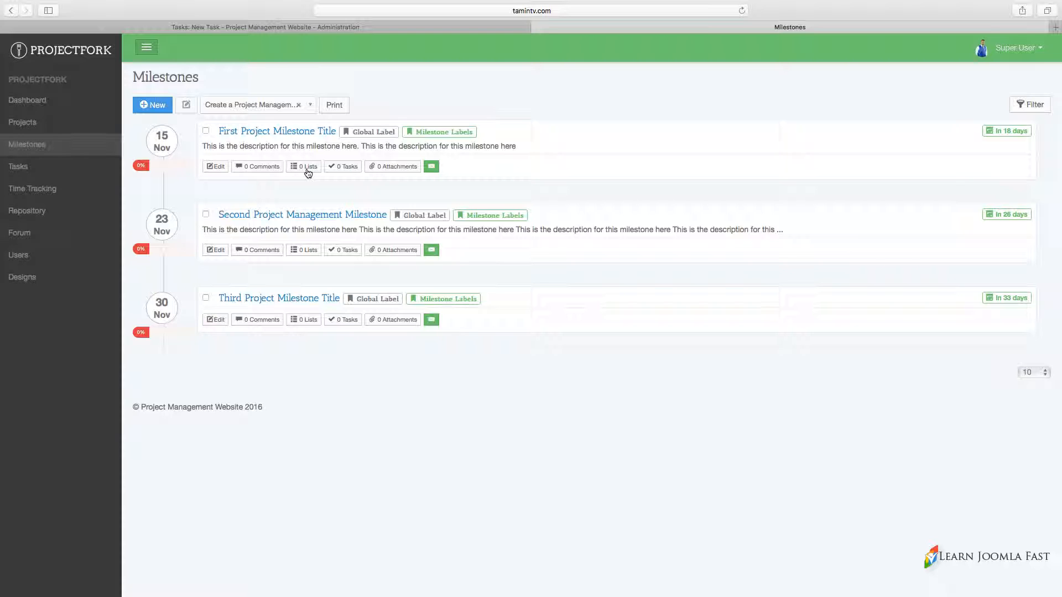
Create a new task in the current project under the milestone First Project Milestone Title
click(22, 171)
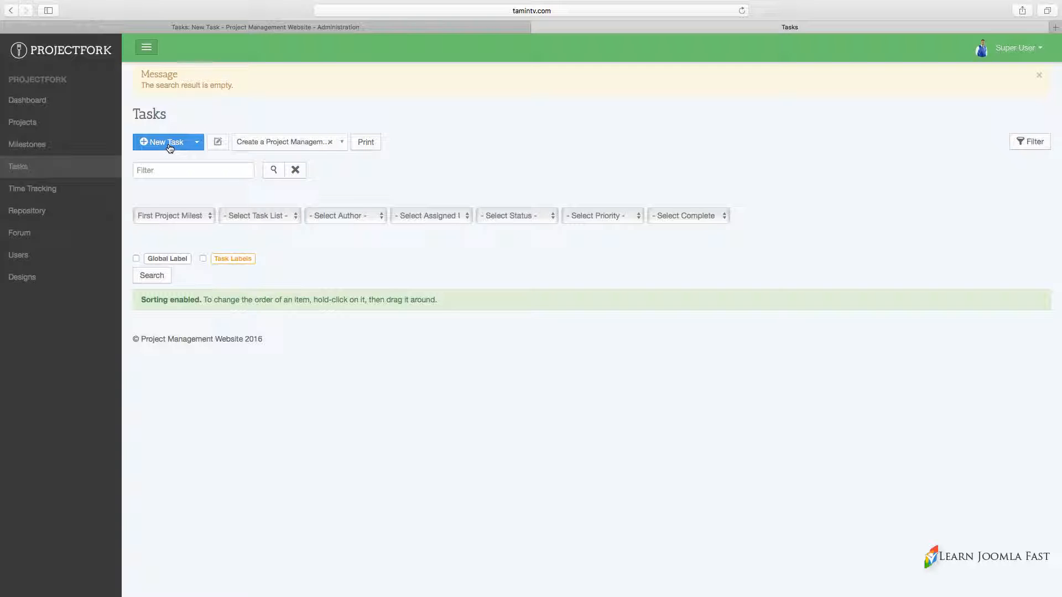
click(198, 143)
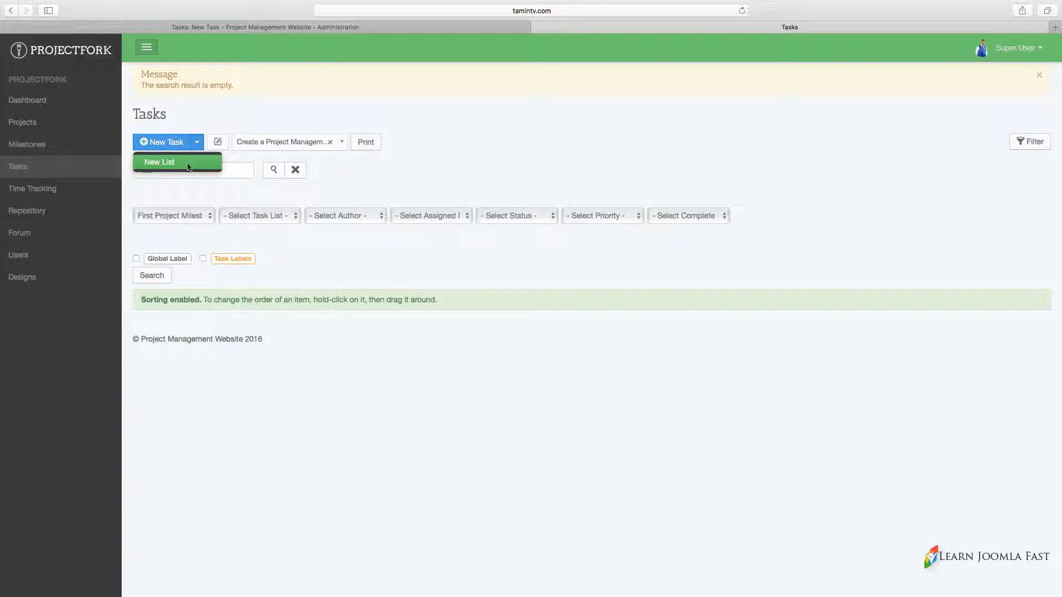
click(208, 188)
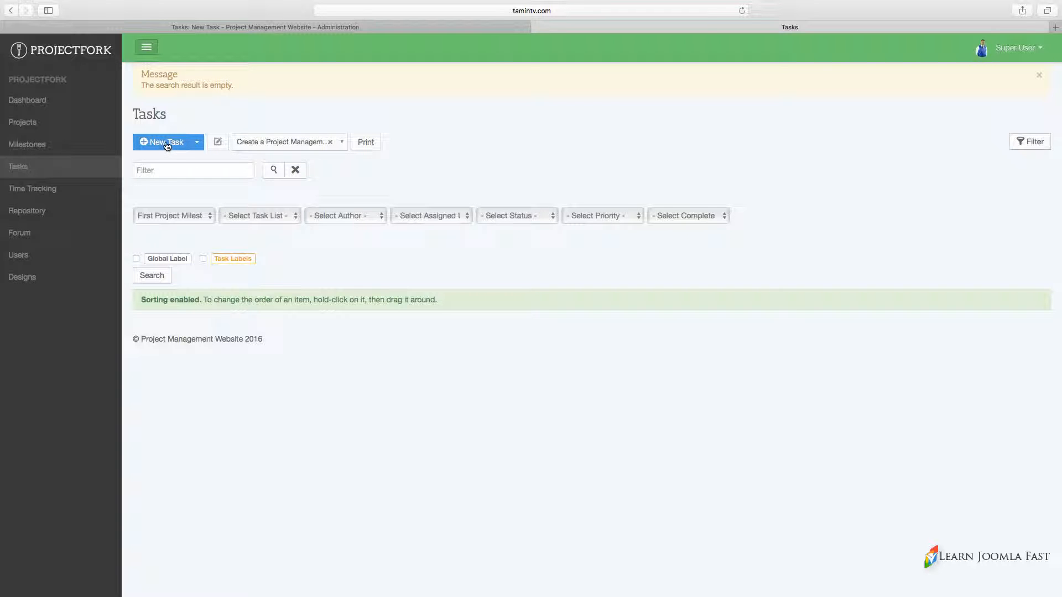
click(167, 144)
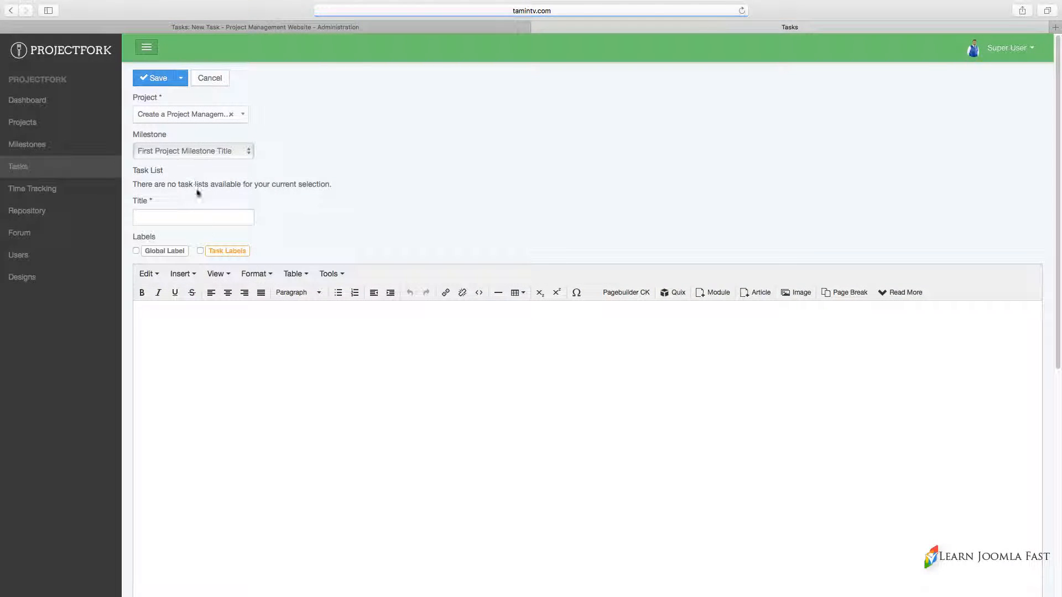
click(198, 150)
click(332, 143)
mouse_move(149, 140)
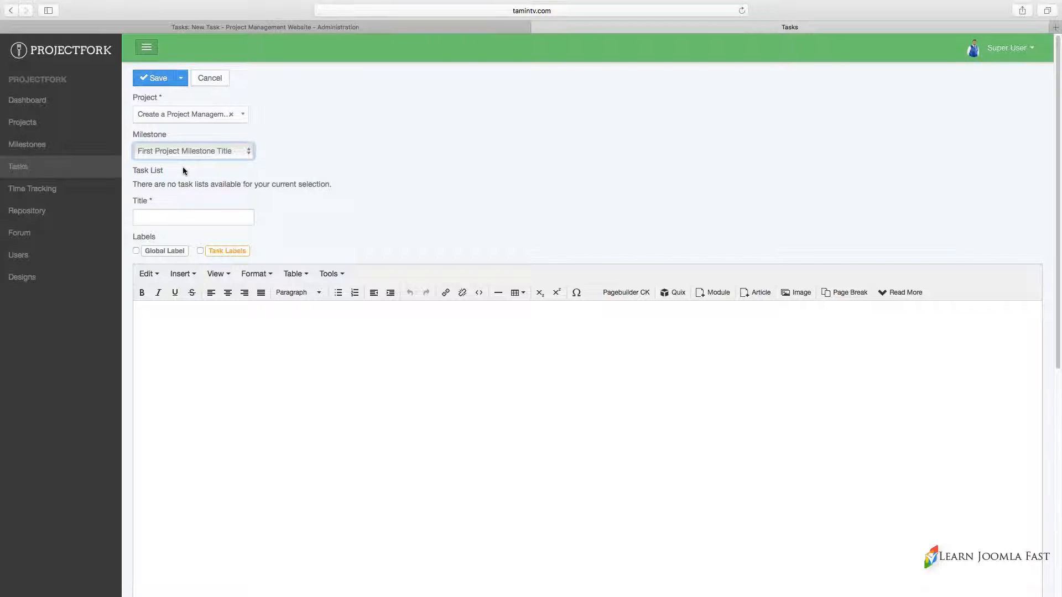
Title the task "Task 1 For Milestone" and apply only the Task Labels label to it
click(186, 217)
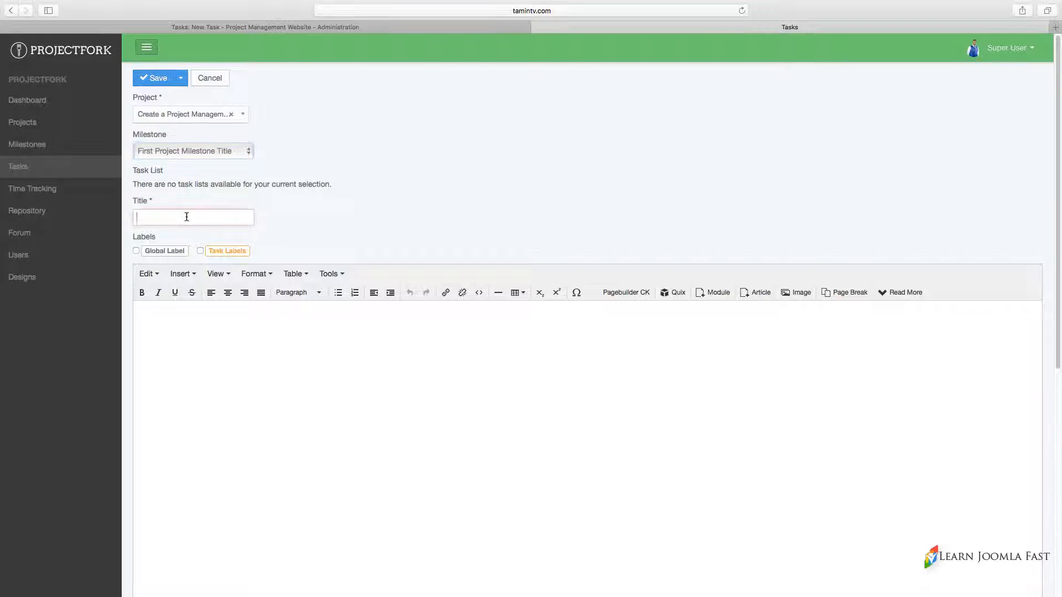
text(Task)
text( 1 For Mileto)
text(one)
click(221, 329)
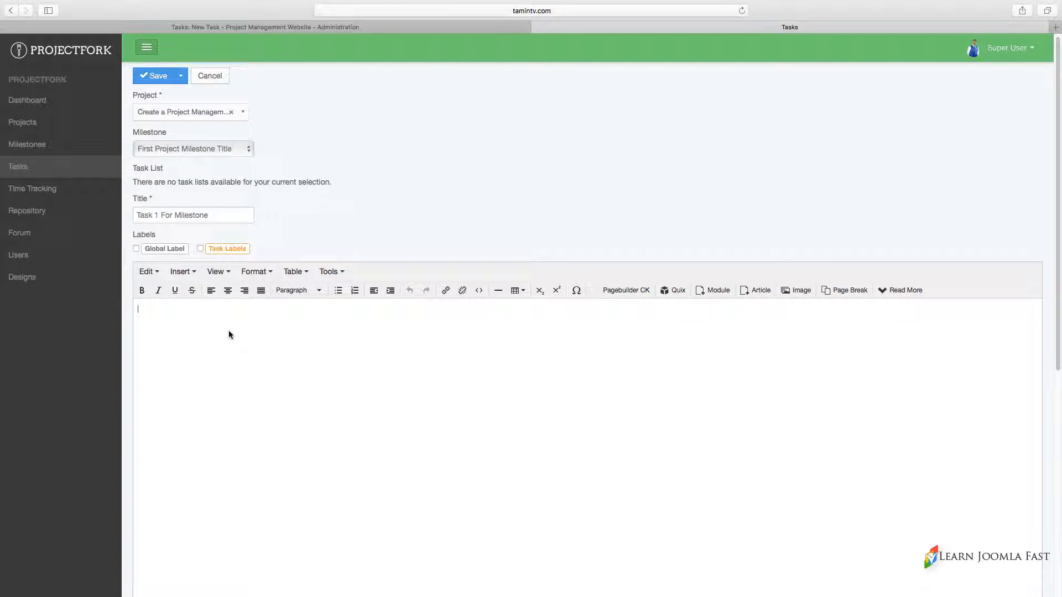
click(201, 249)
click(137, 249)
click(138, 248)
Fill the task description with three paragraphs of the copied sentence "This is the description for this milestone here", repeated several times in each
key(super+v)
key(super+v)
key(super+v)
key(super+v)
key(super+v)
key(super+v)
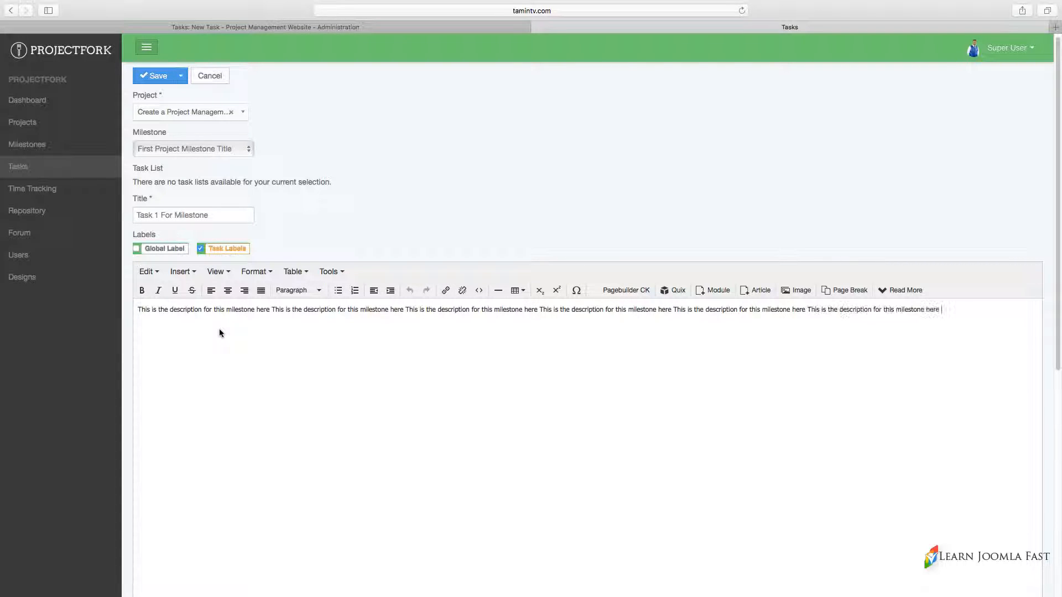
key(super+v)
key(super+v)
key(super+v)
key(Return)
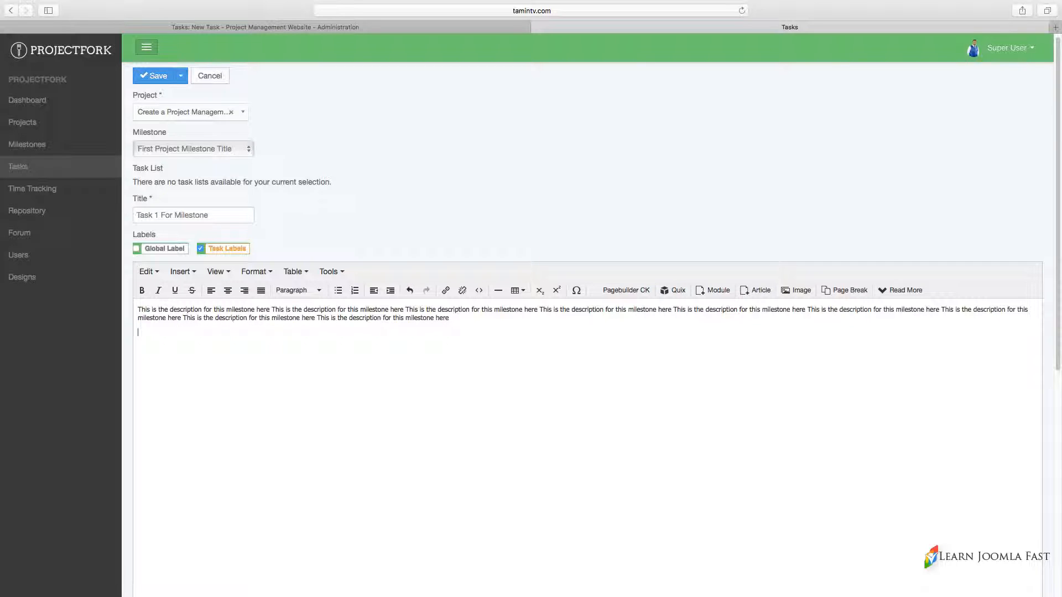
key(super+v)
key(super+v)
key(super+v)
key(super+v)
key(super+v)
key(super+v)
key(super+v)
key(super+v)
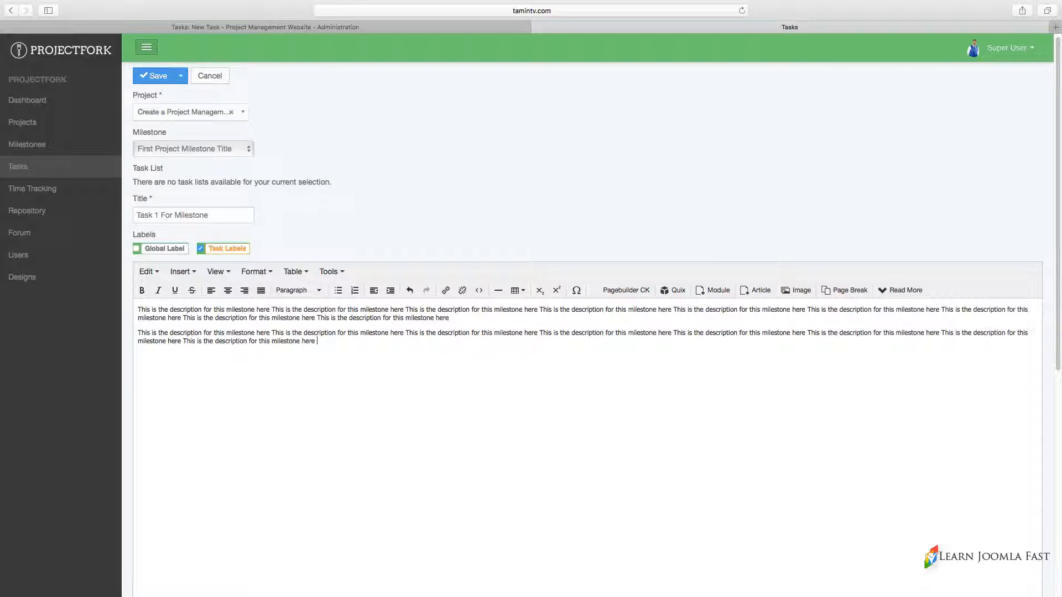
key(Return)
key(super+v)
key(super+v)
key(super+v)
key(super+v)
key(super+v)
key(super+v)
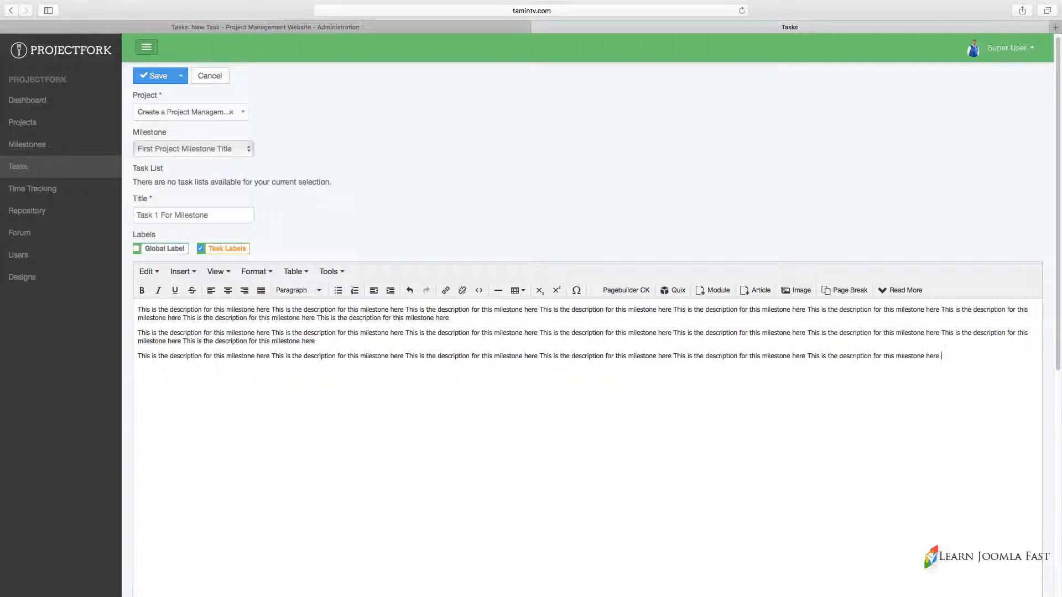
Choose Very Low as the task's priority in its publishing options
scroll(243, 346, down, 3)
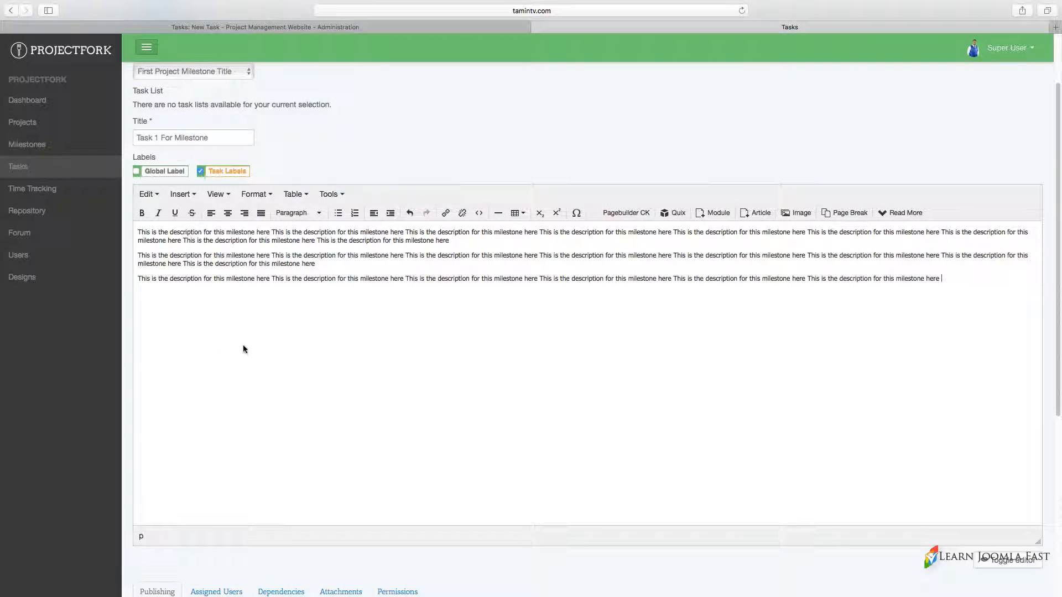
scroll(244, 346, down, 10)
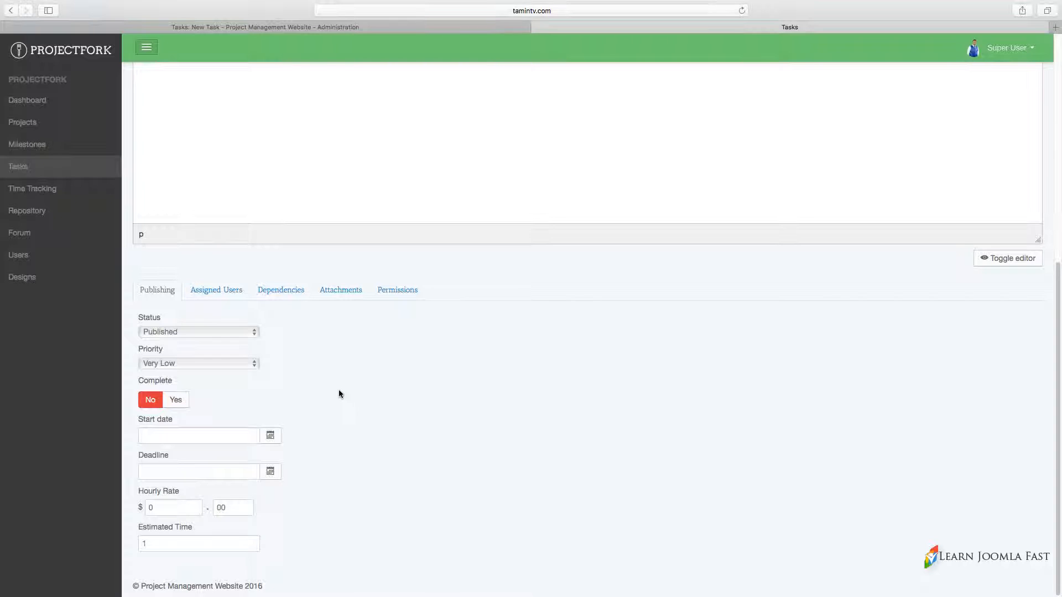
click(165, 363)
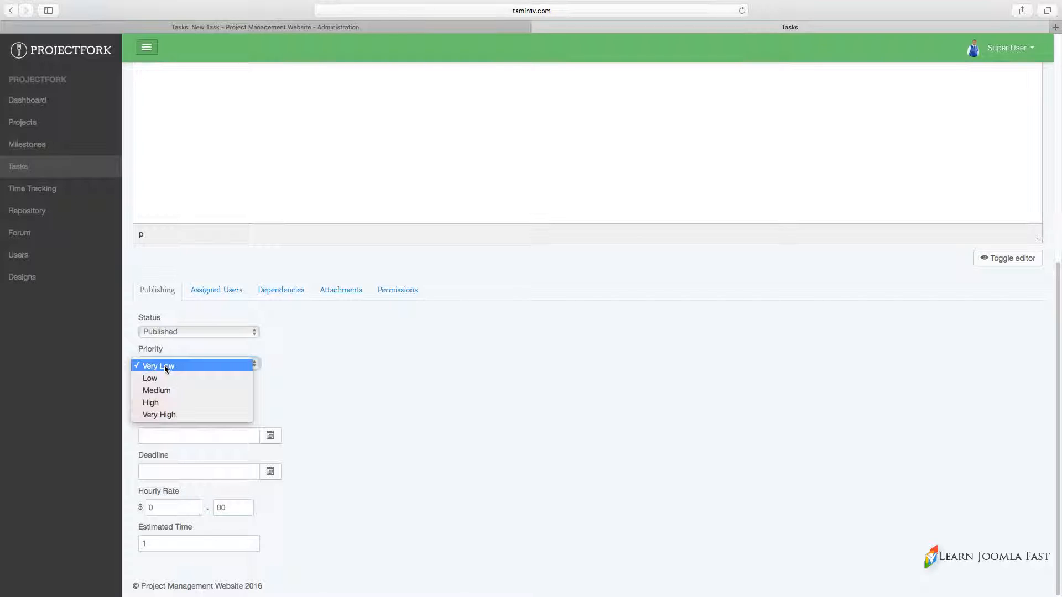
click(165, 368)
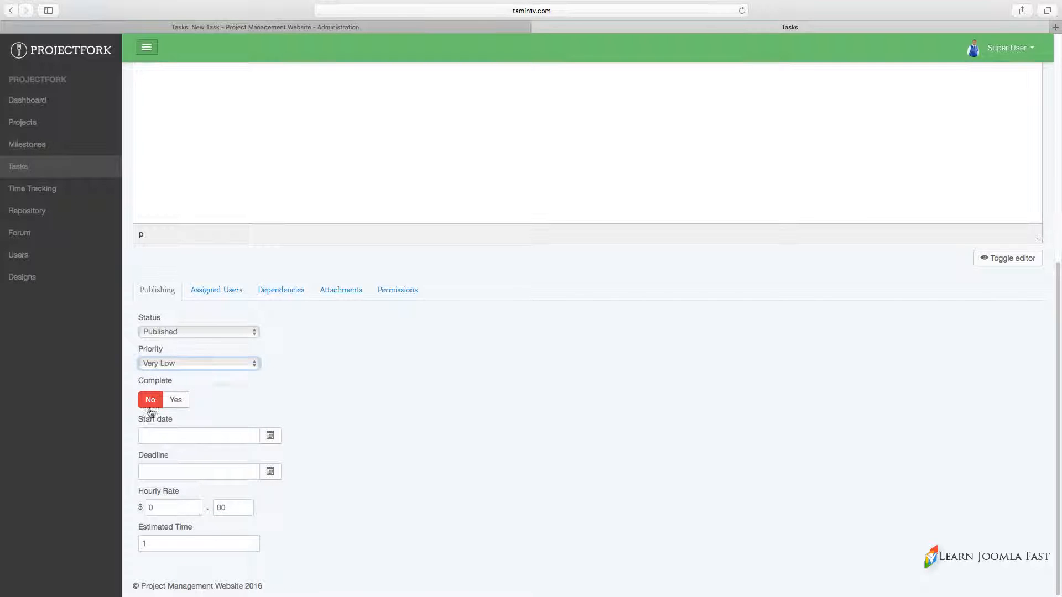
mouse_move(159, 385)
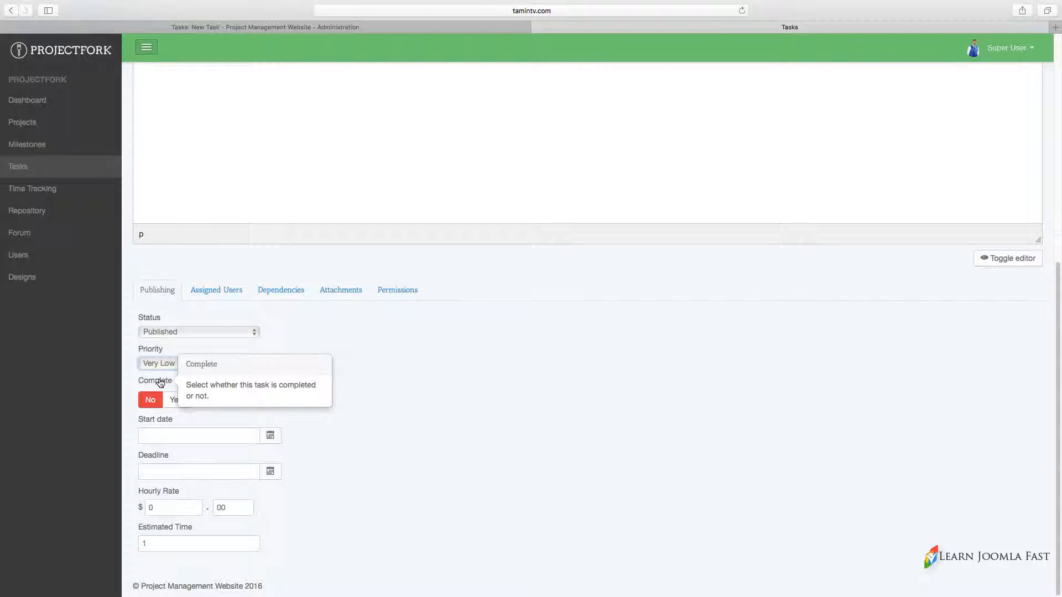
Set the task's start date to 2016-10-28 and its deadline to 2016-11-04
click(190, 437)
click(270, 437)
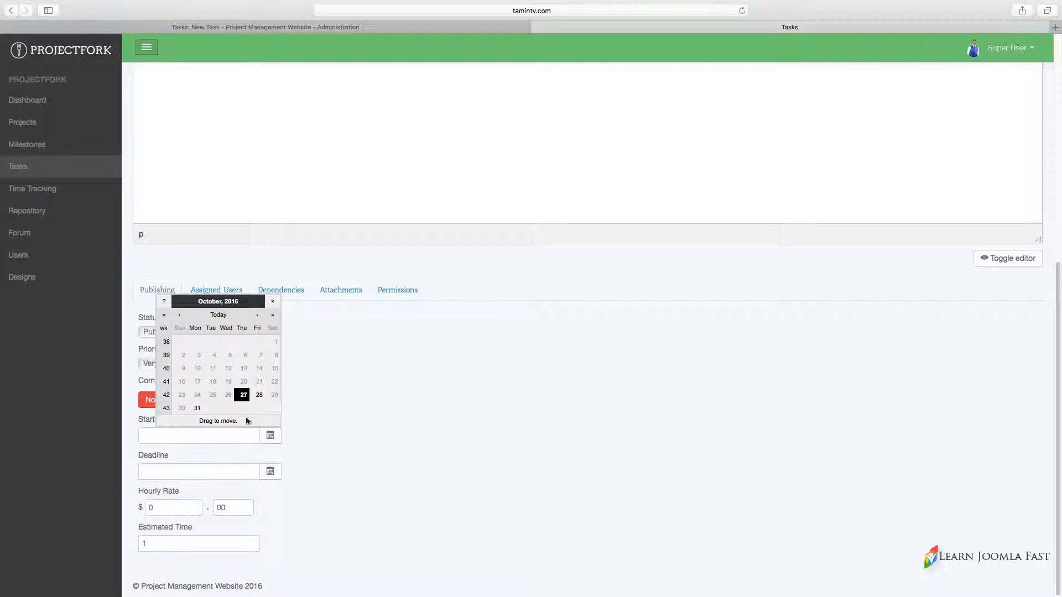
click(258, 396)
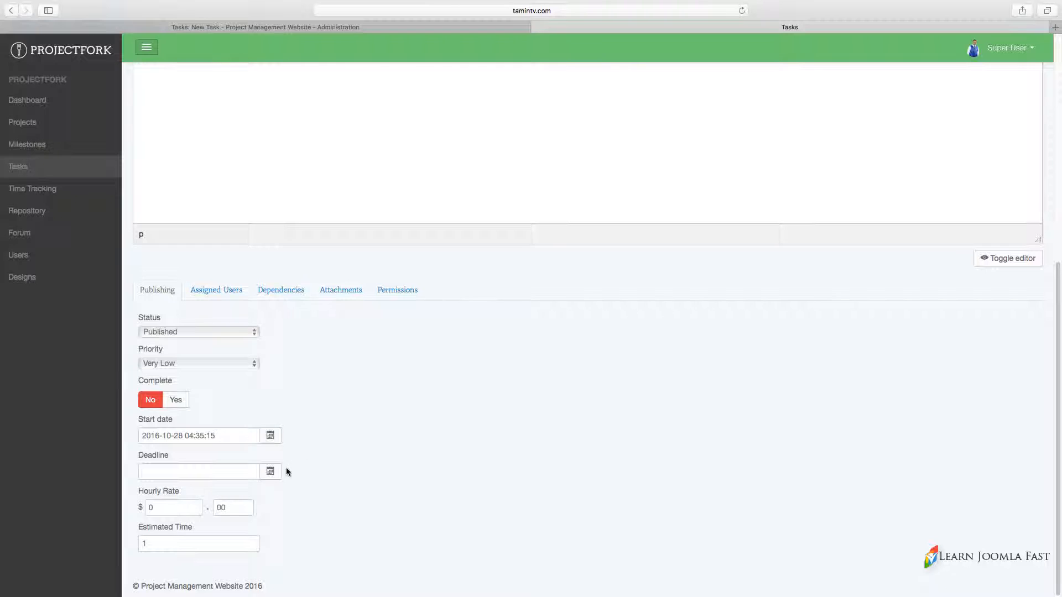
click(268, 472)
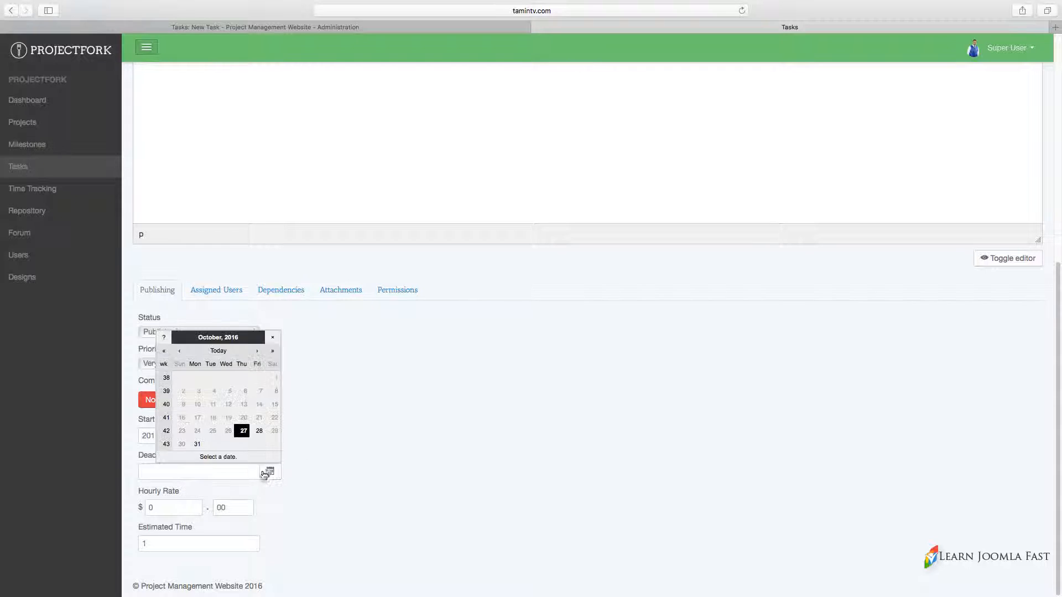
click(257, 351)
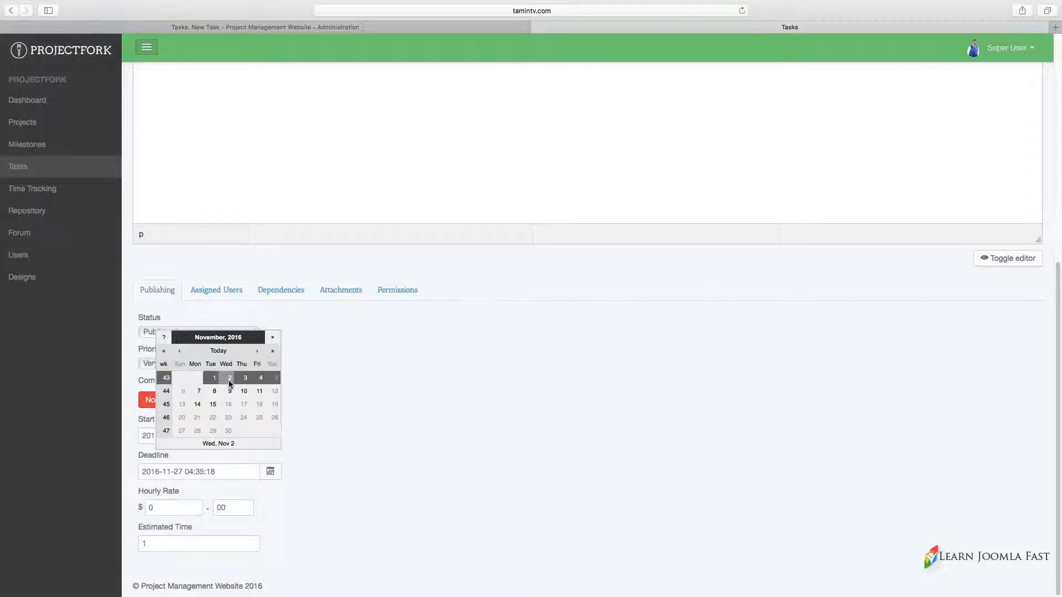
click(262, 379)
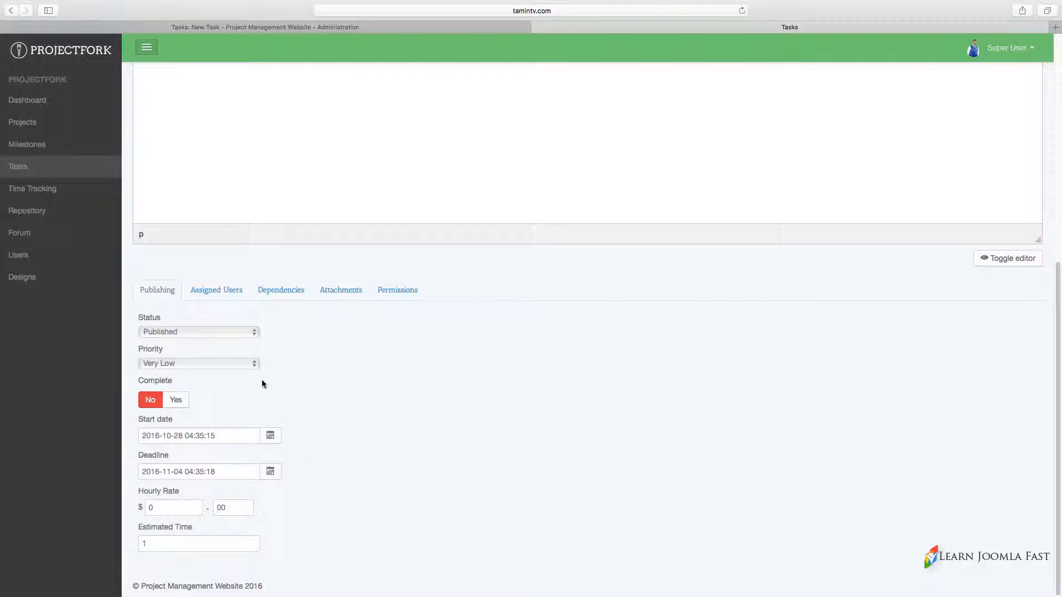
Set the task's hourly rate to $125 and its estimated time to 40
click(176, 509)
text(125)
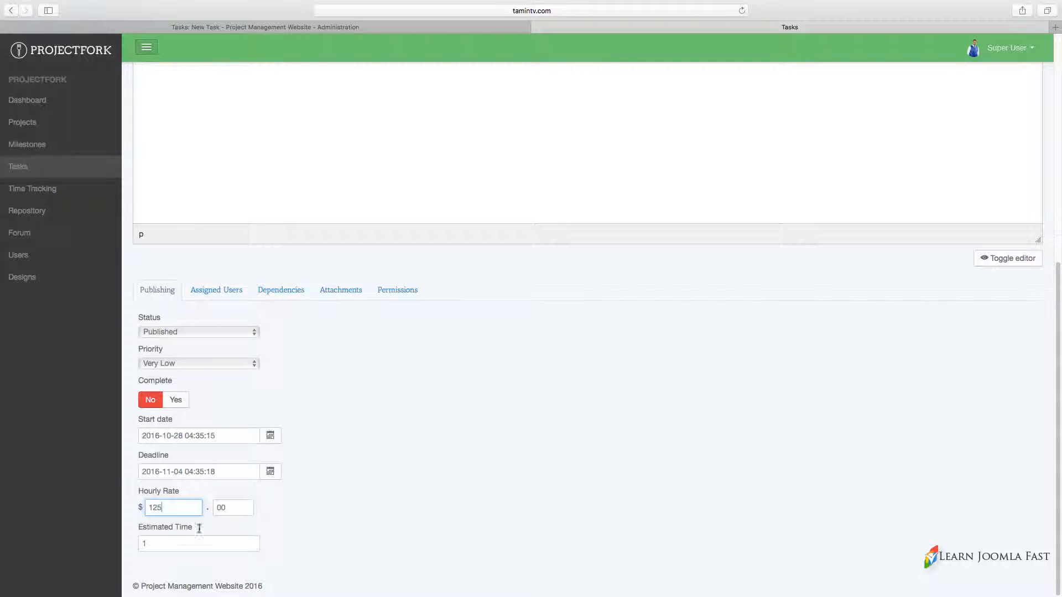
mouse_move(175, 532)
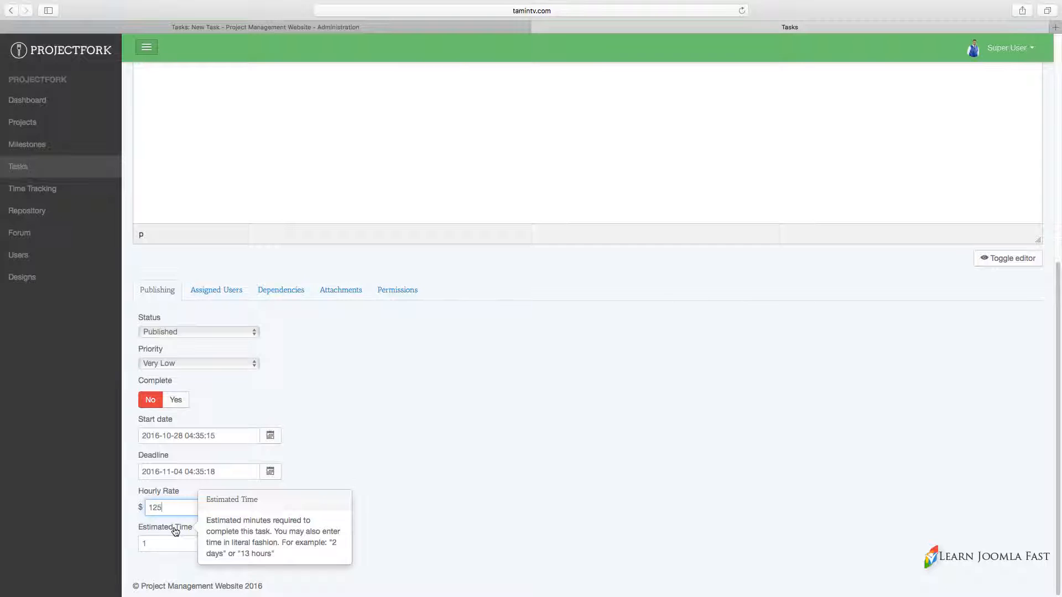
click(171, 546)
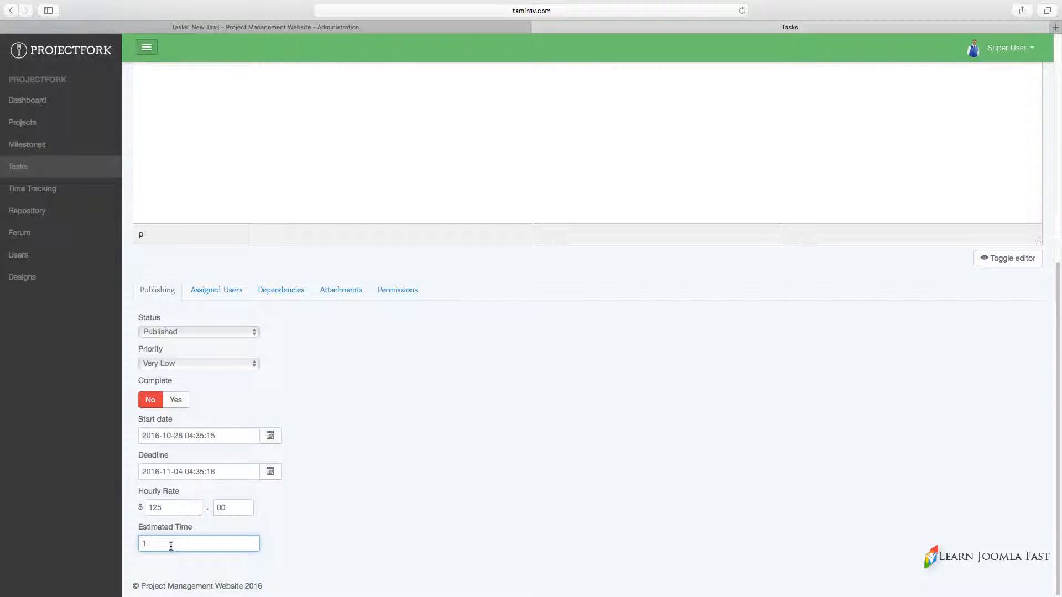
key(BackSpace)
text(40)
Assign the first user in the available users list to the task
click(217, 290)
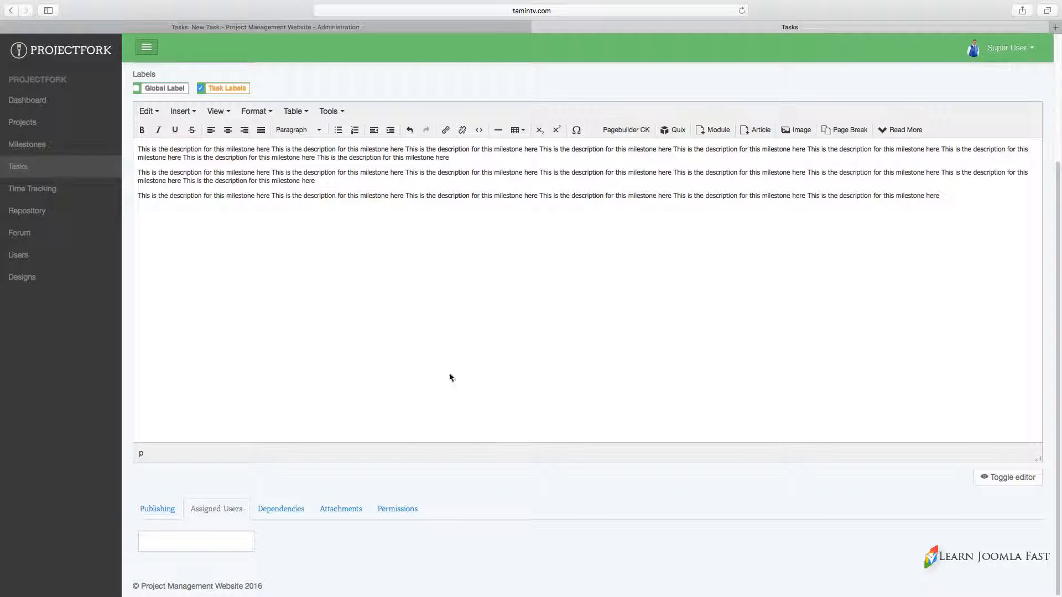
click(189, 543)
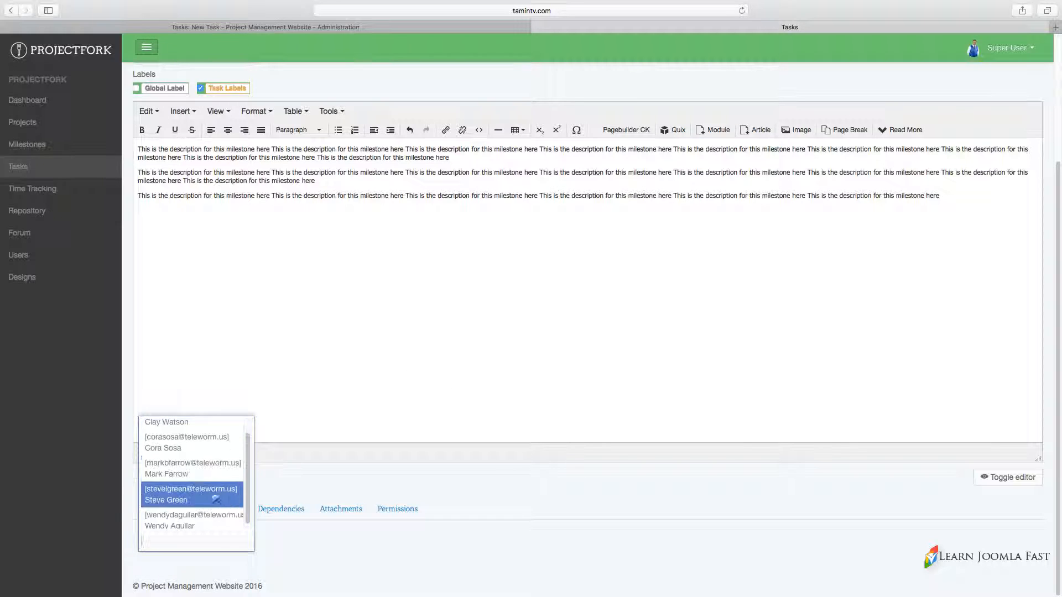
drag(249, 492, 251, 463)
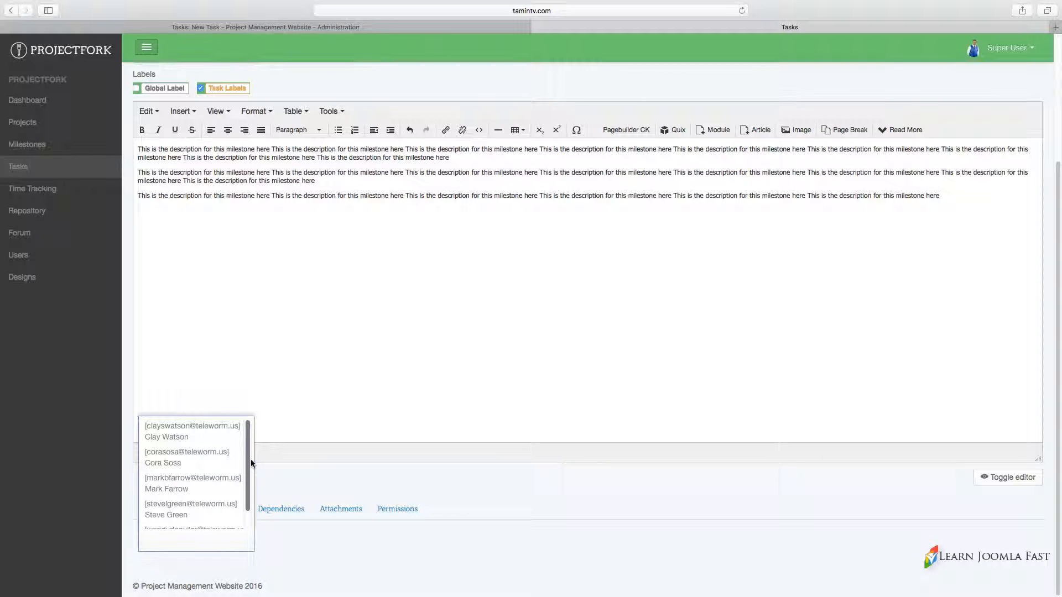
click(195, 437)
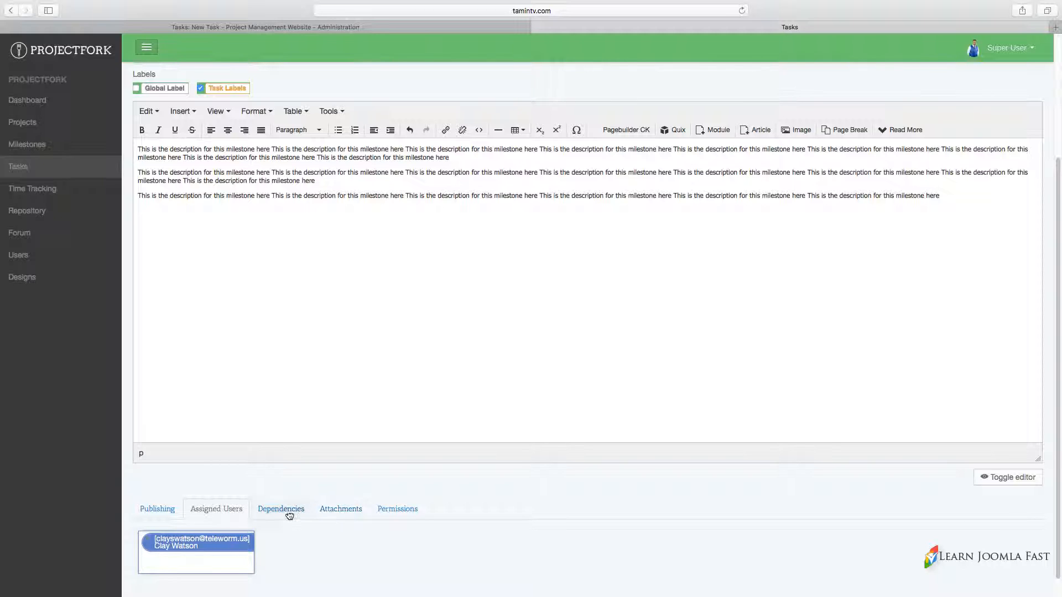
Check the task's attachment and permission settings, and save the task with the option to continue with a new one
click(337, 509)
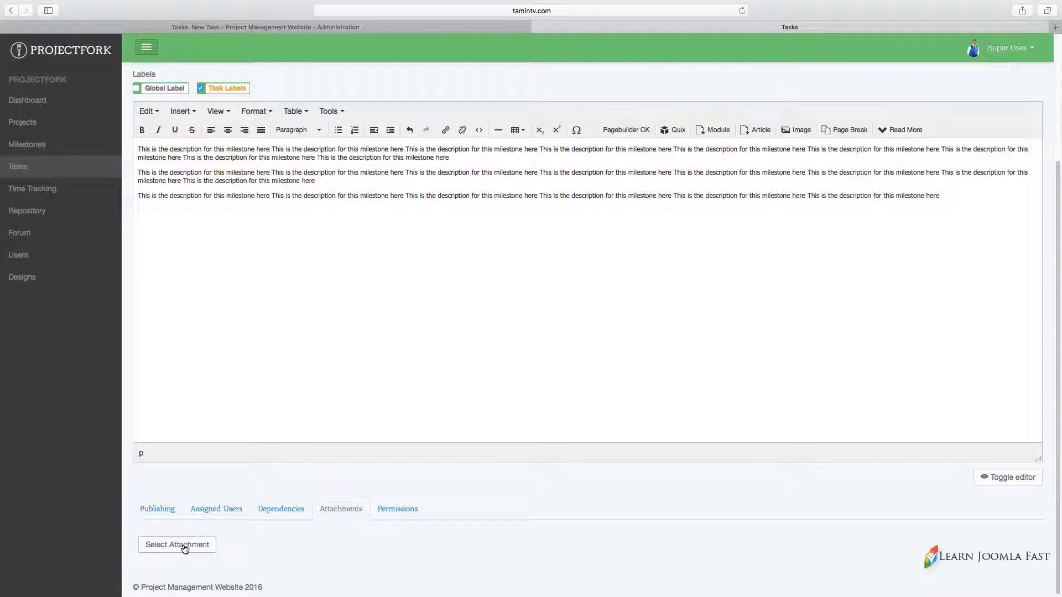
click(398, 508)
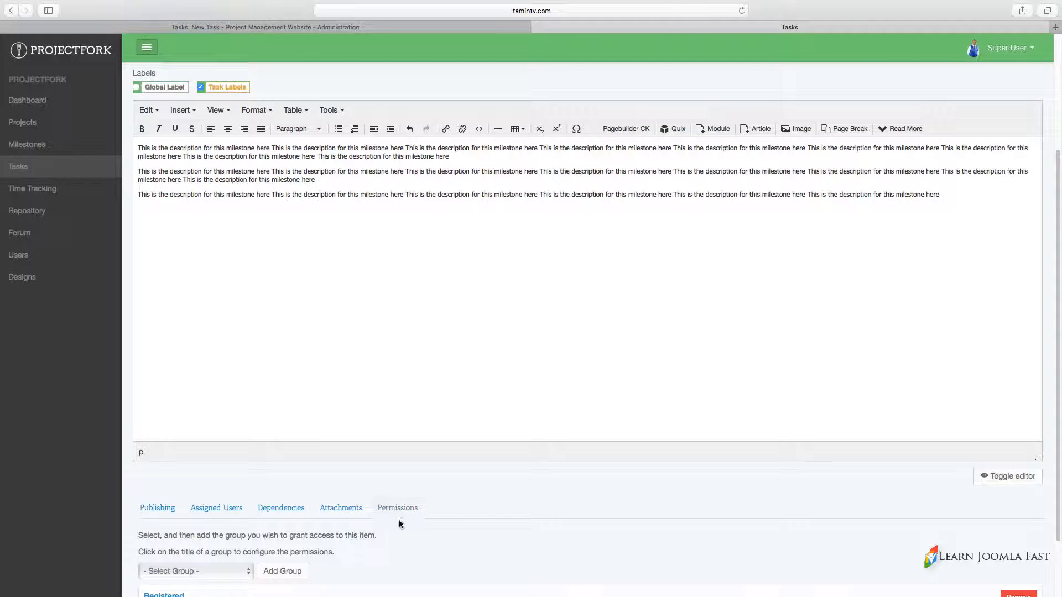
scroll(401, 523, down, 3)
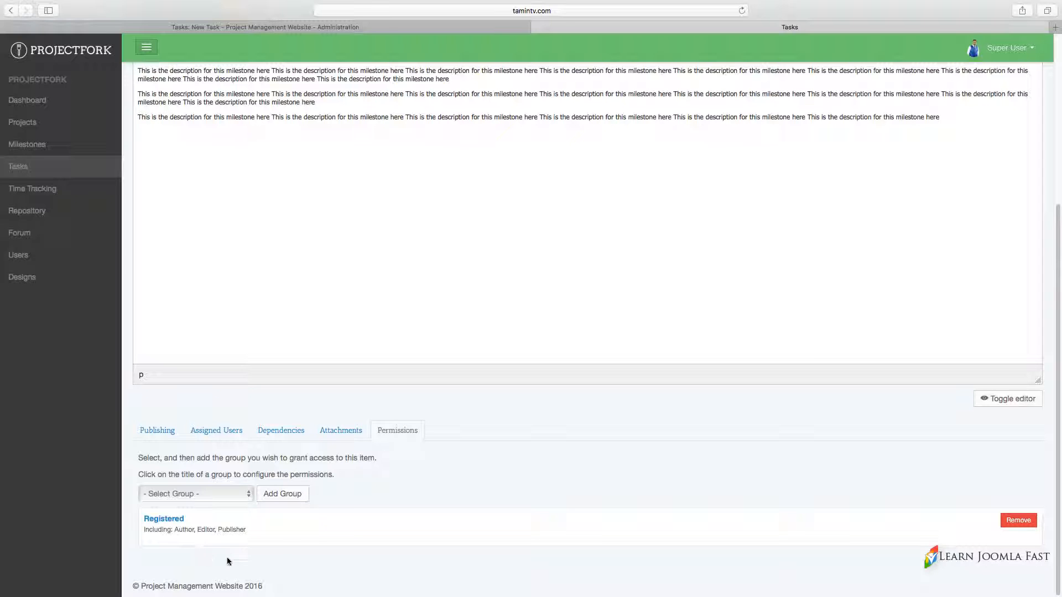
scroll(508, 444, up, 5)
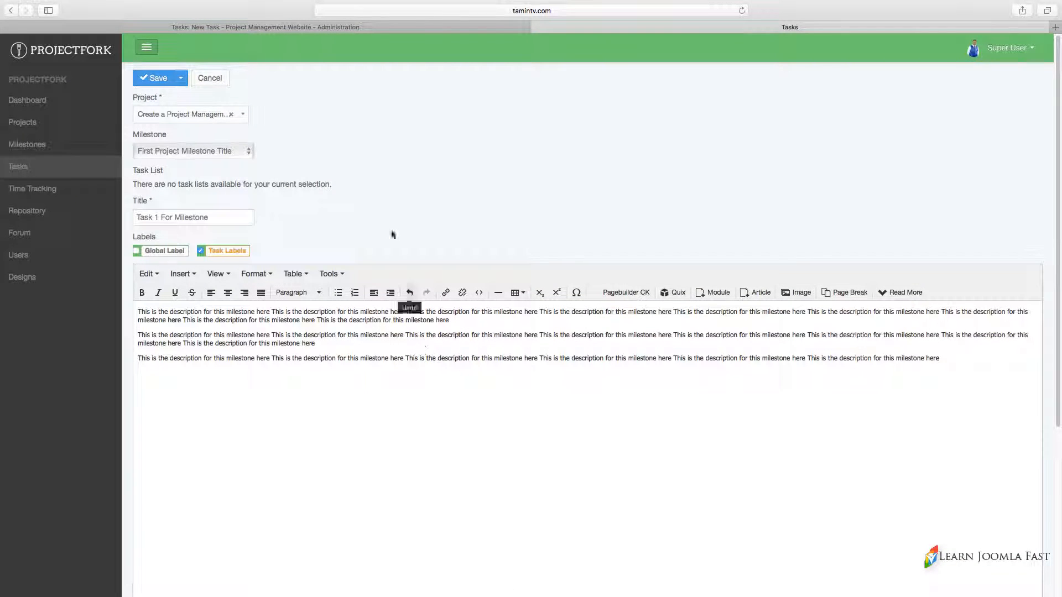
click(182, 80)
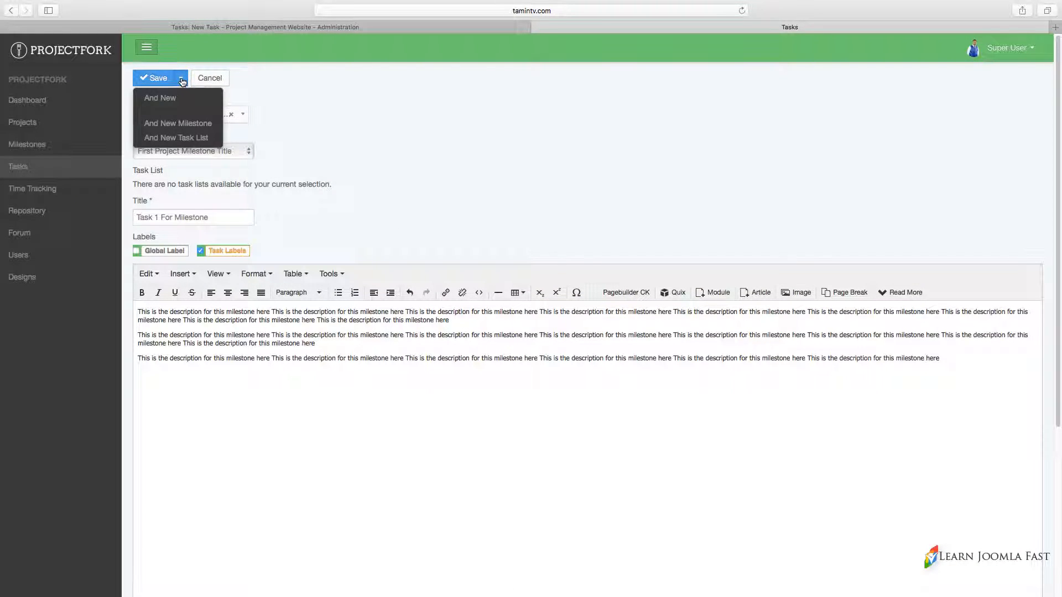
click(160, 98)
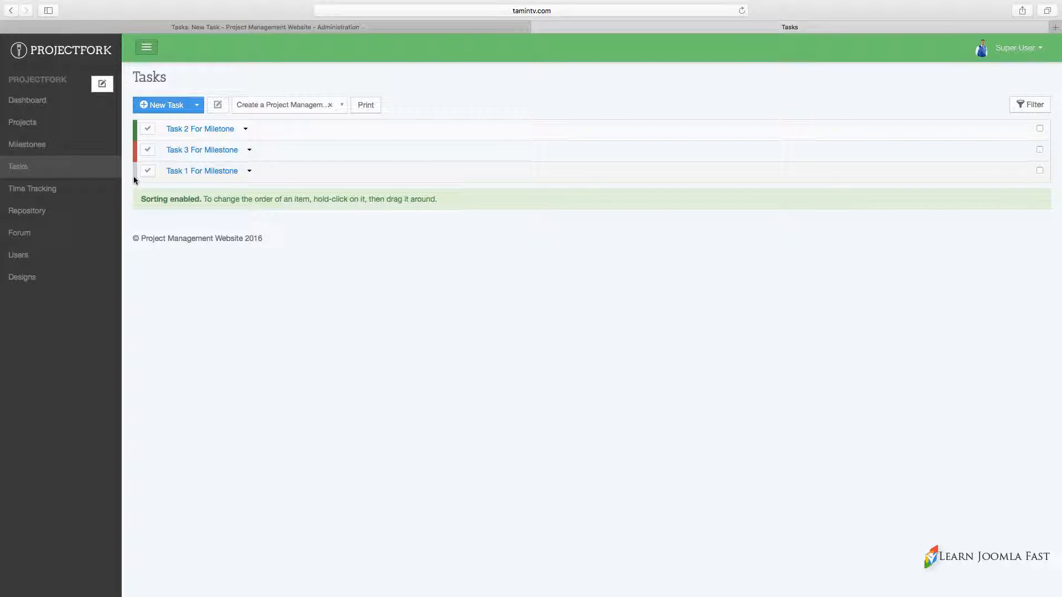
Reorder the task list by moving Task 1 For Milestone to the first position
drag(135, 174, 139, 132)
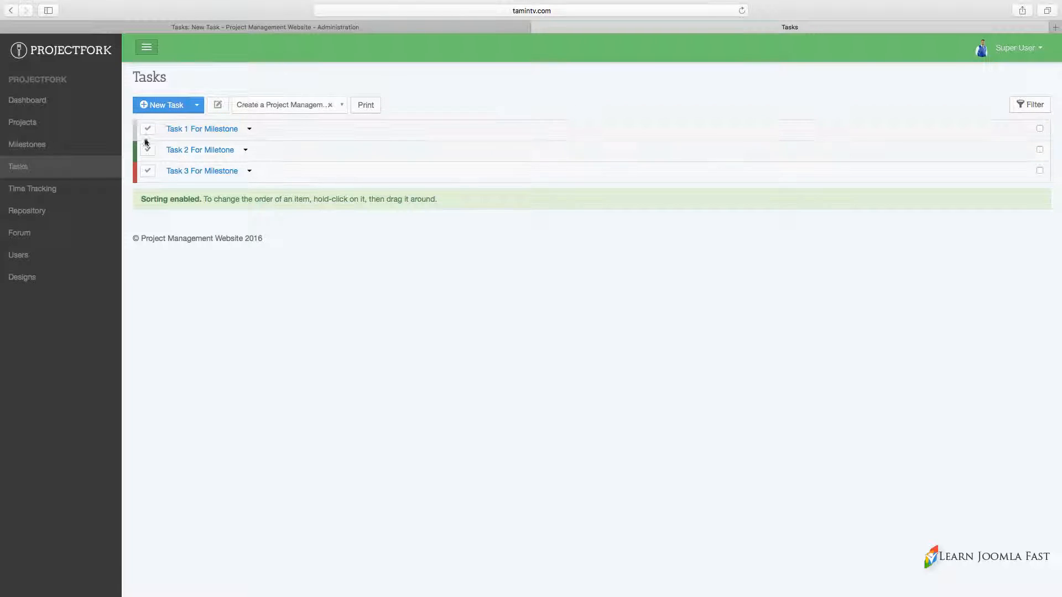
Check the actions available for Task 1 For Milestone and view the details of Task 2 For Miletone
click(251, 131)
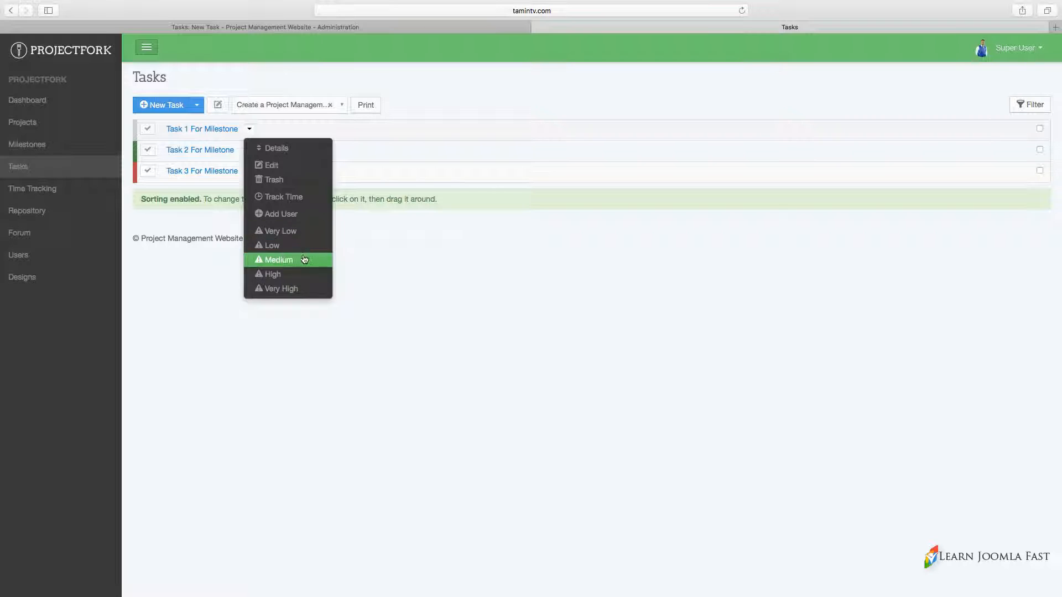
click(376, 246)
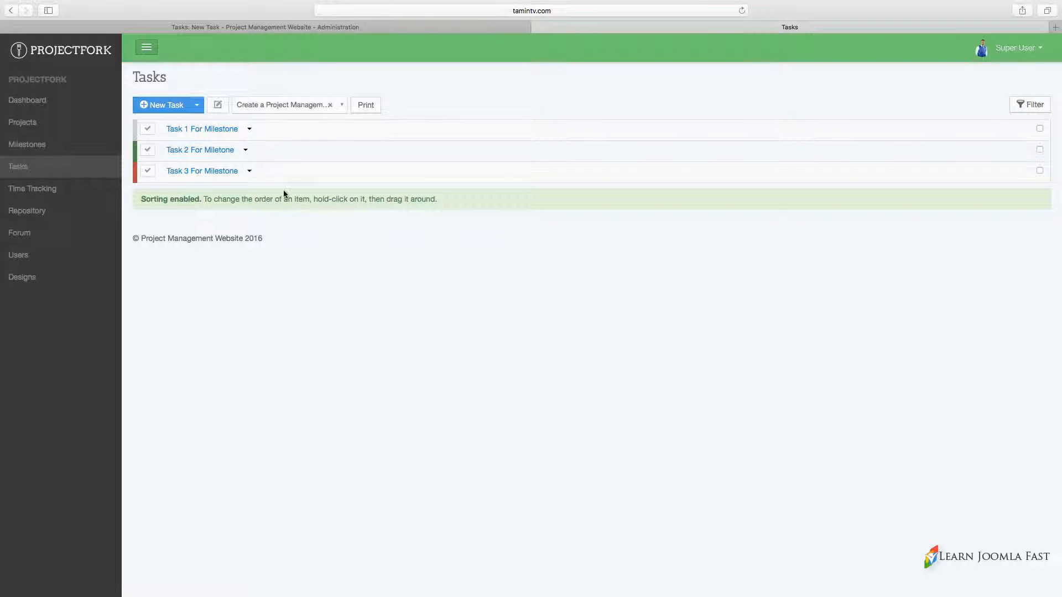
click(207, 154)
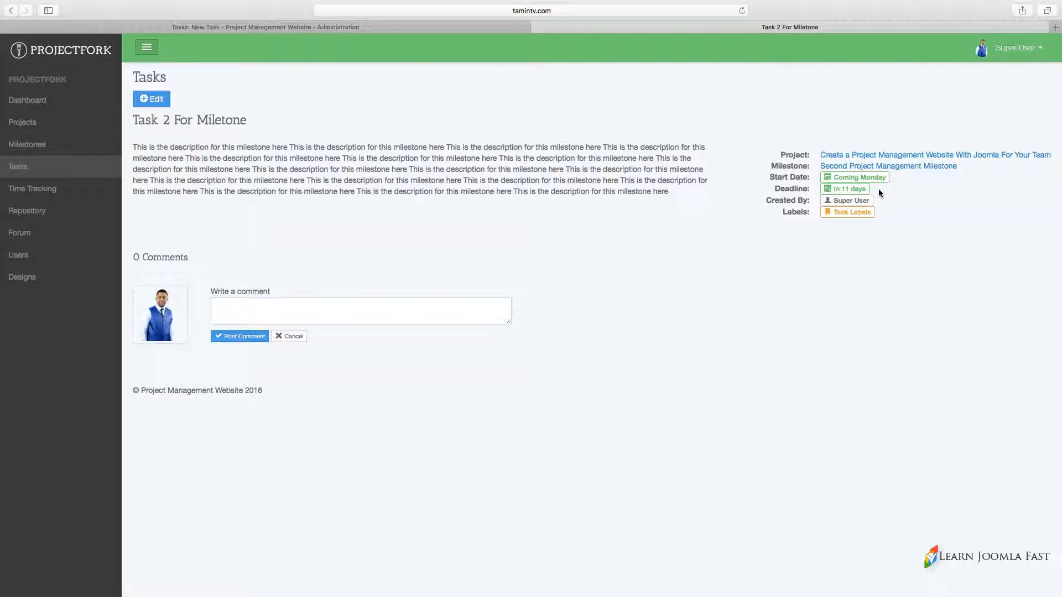
mouse_move(879, 175)
Open Task 2 For Miletone for editing and examine its publishing settings
click(163, 103)
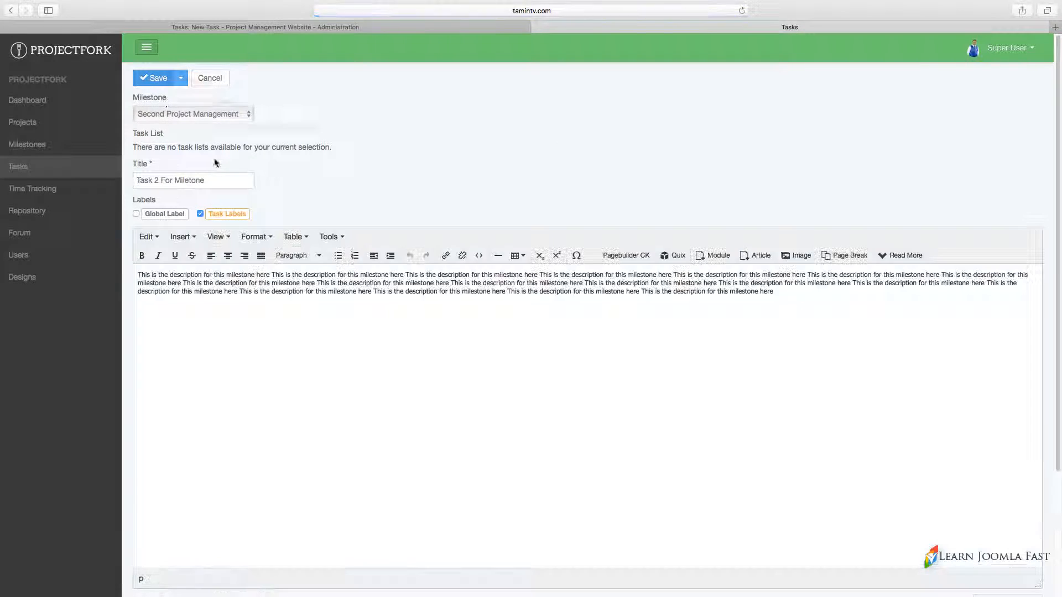
scroll(291, 278, down, 4)
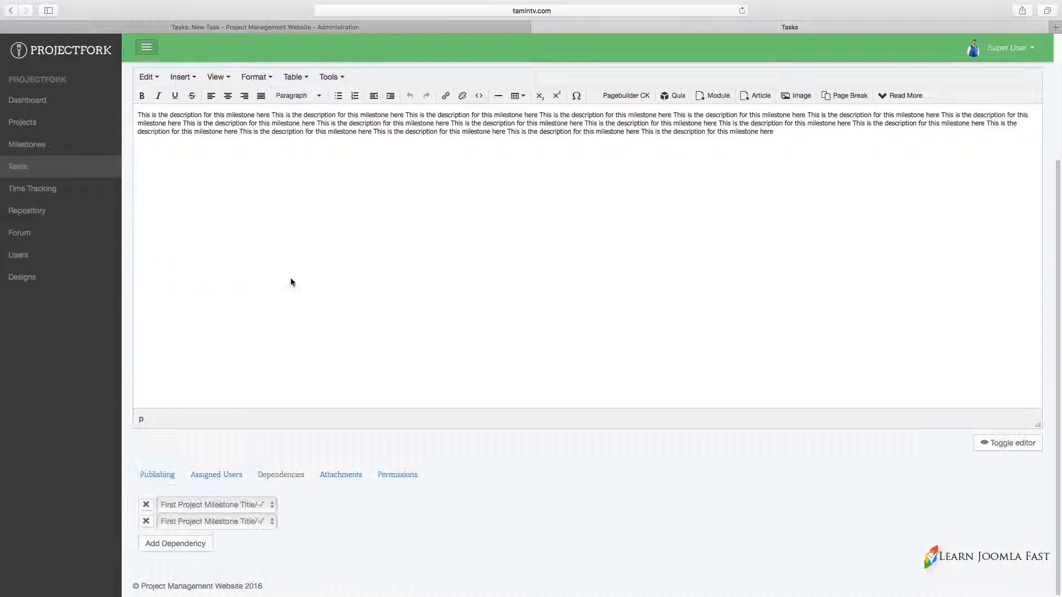
click(158, 475)
scroll(234, 481, down, 4)
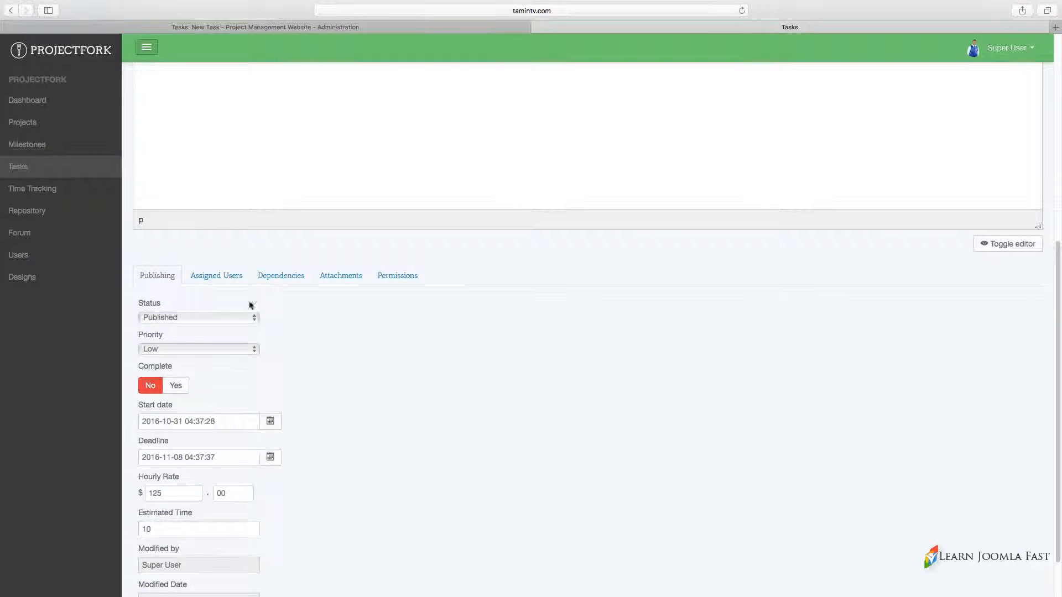
Examine the task's dependencies and the tasks that can be chosen for the first one
click(272, 277)
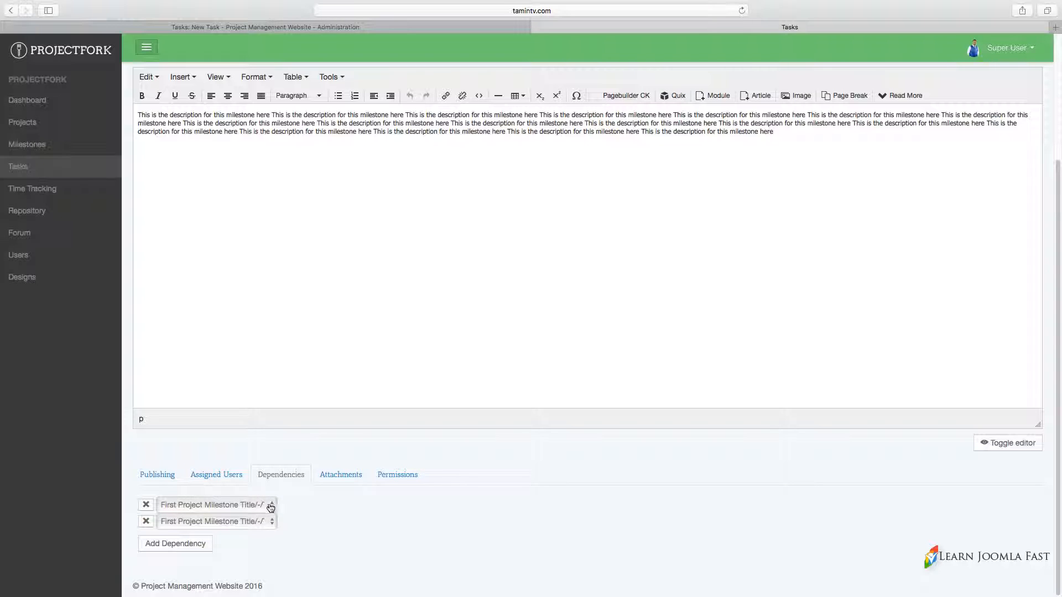
click(274, 476)
click(213, 506)
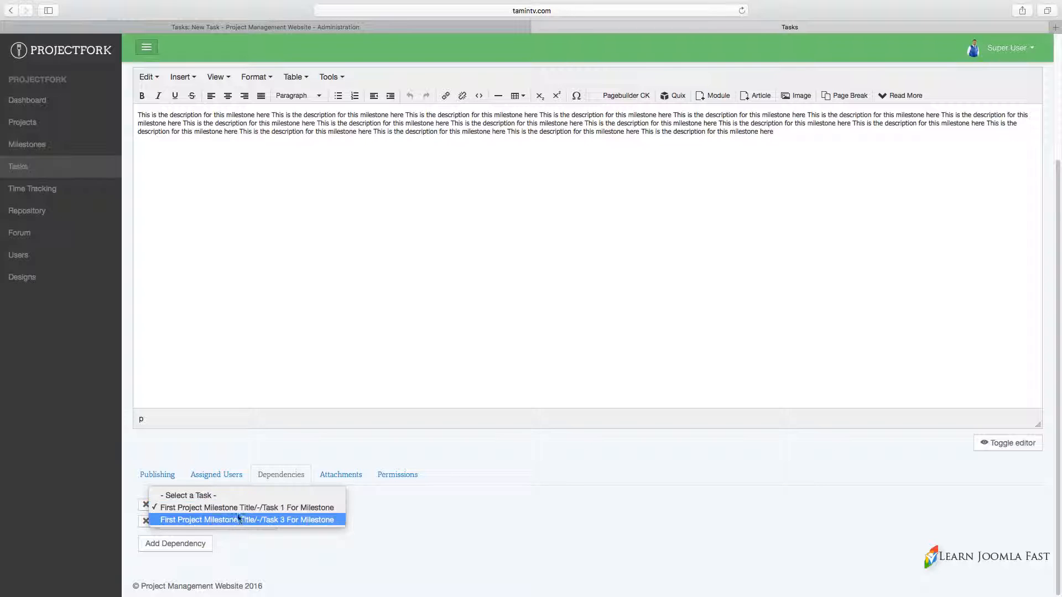
click(217, 507)
Review the task's publishing settings again and return to the task list without saving
click(157, 474)
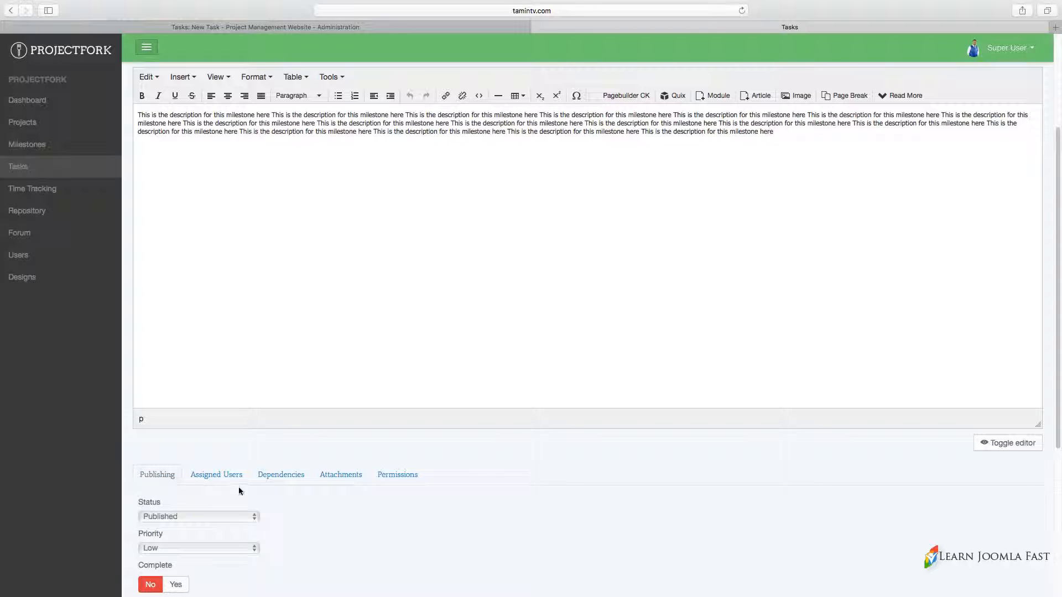
scroll(403, 520, down, 5)
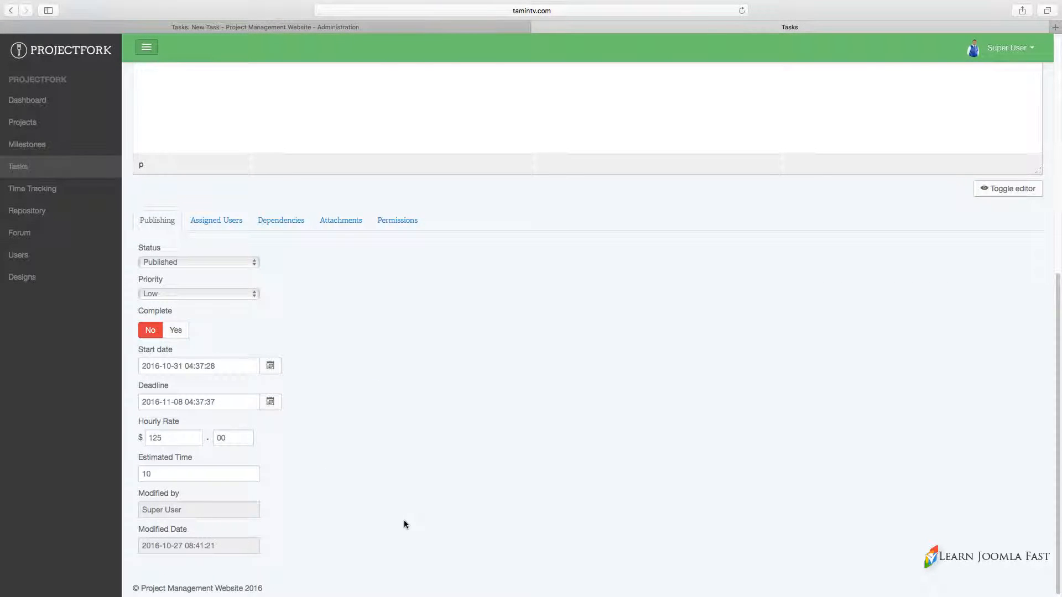
scroll(404, 523, up, 10)
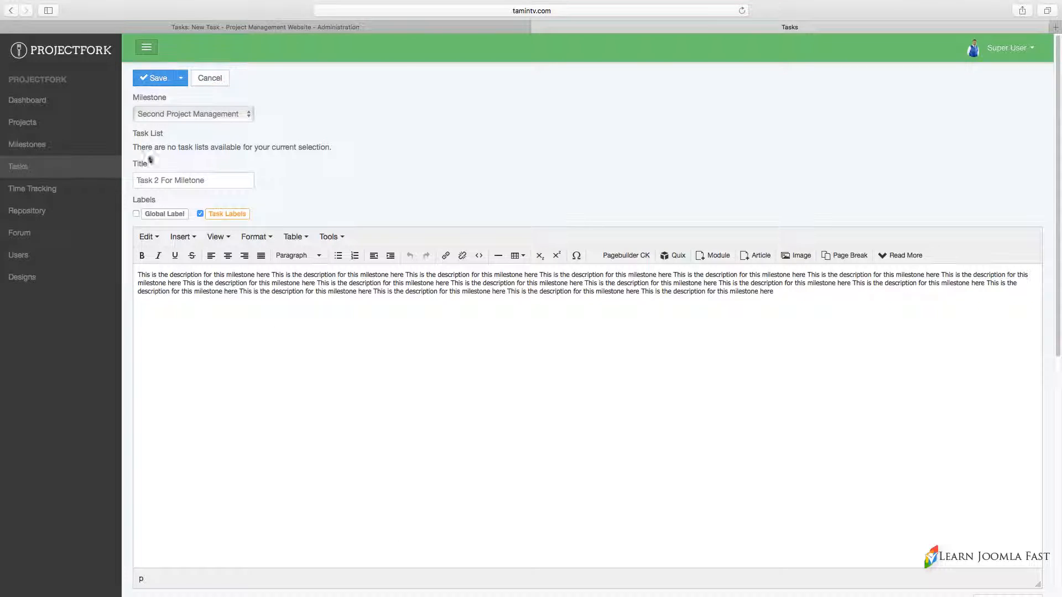
click(68, 172)
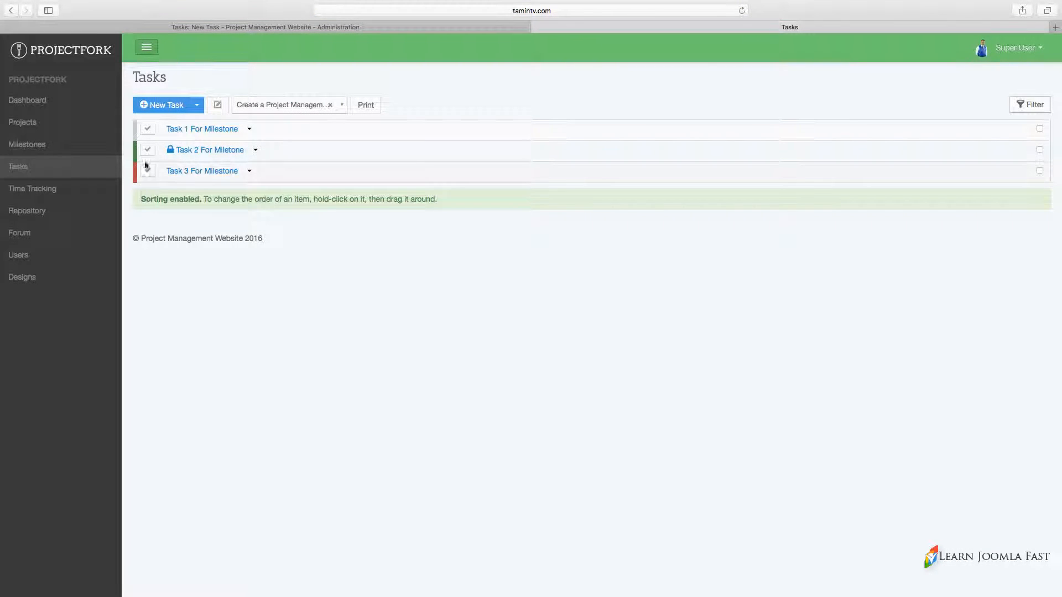
Look over the actions available for Task 2 For Miletone in the task list
mouse_move(135, 174)
mouse_down()
mouse_move(135, 136)
mouse_move(137, 180)
mouse_up()
click(256, 150)
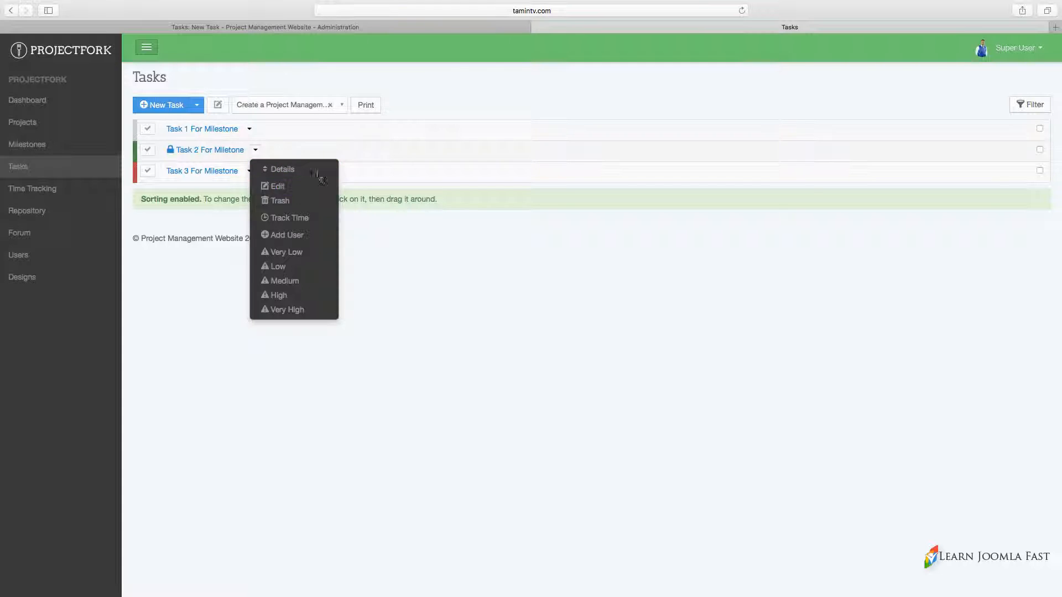
click(327, 146)
View the comment area and assigned users of Task 1 For Milestone, and check Task 2's dependencies back in the task list
click(209, 133)
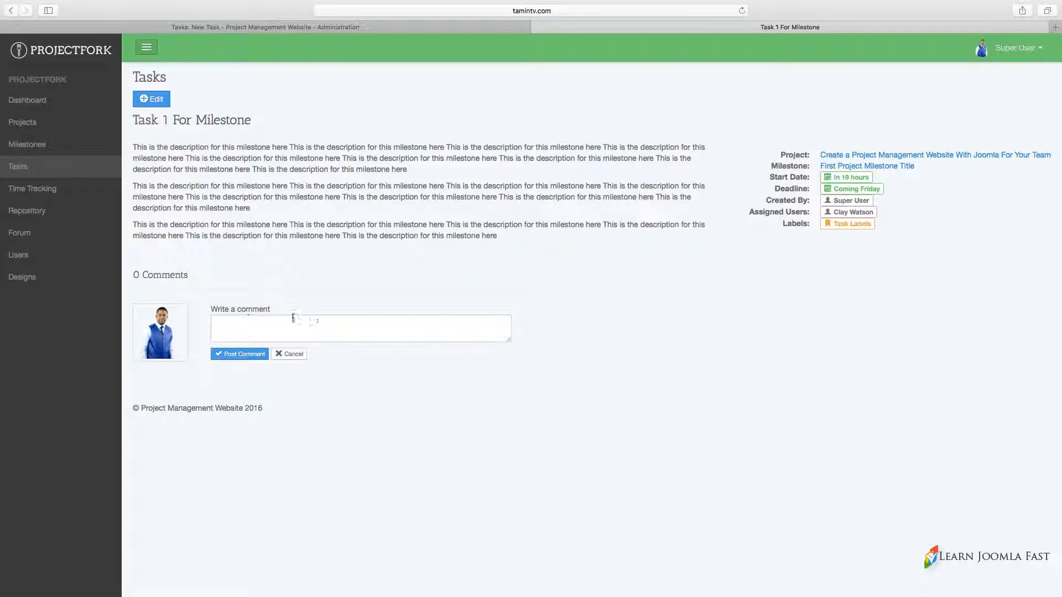
click(298, 322)
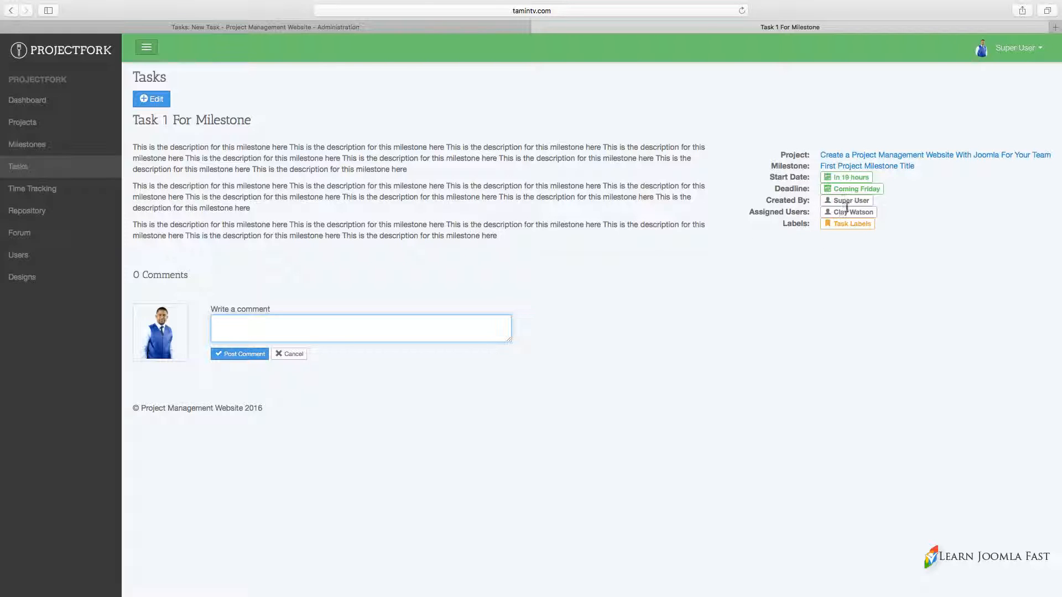
mouse_move(863, 203)
triple_click(864, 212)
click(807, 282)
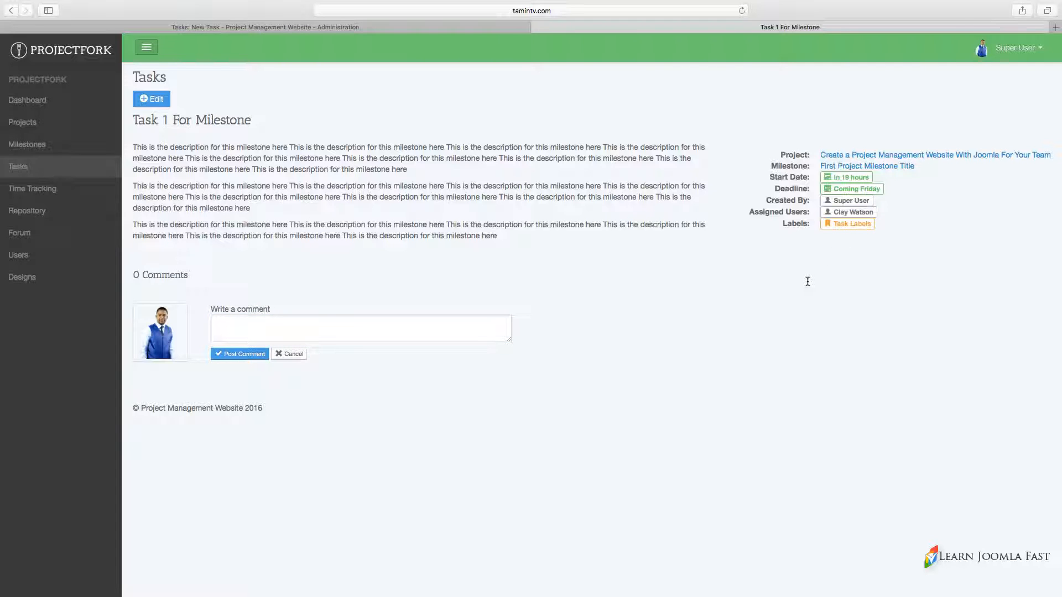
click(83, 170)
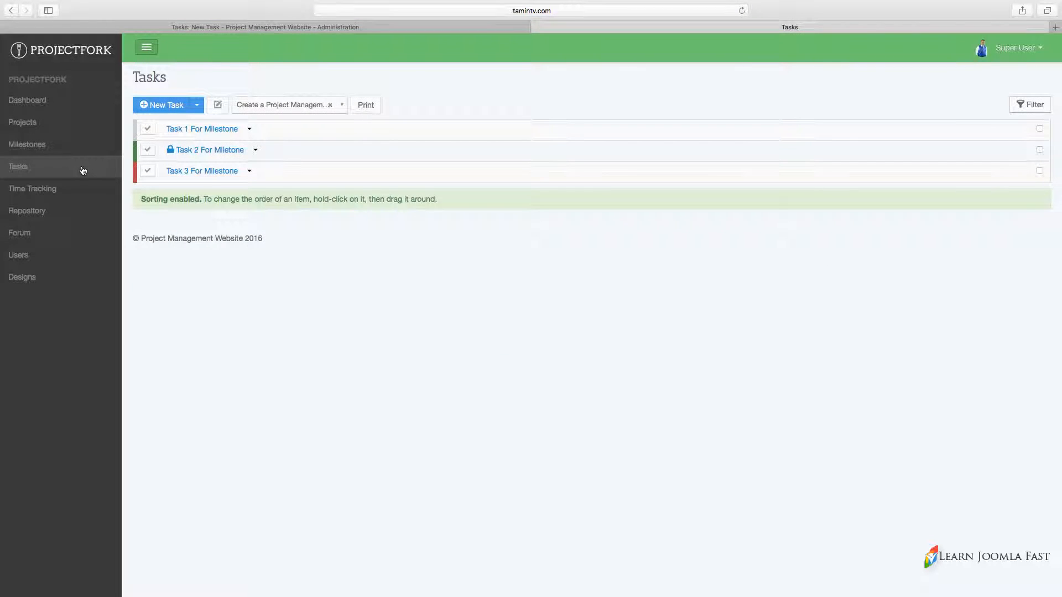
mouse_move(144, 148)
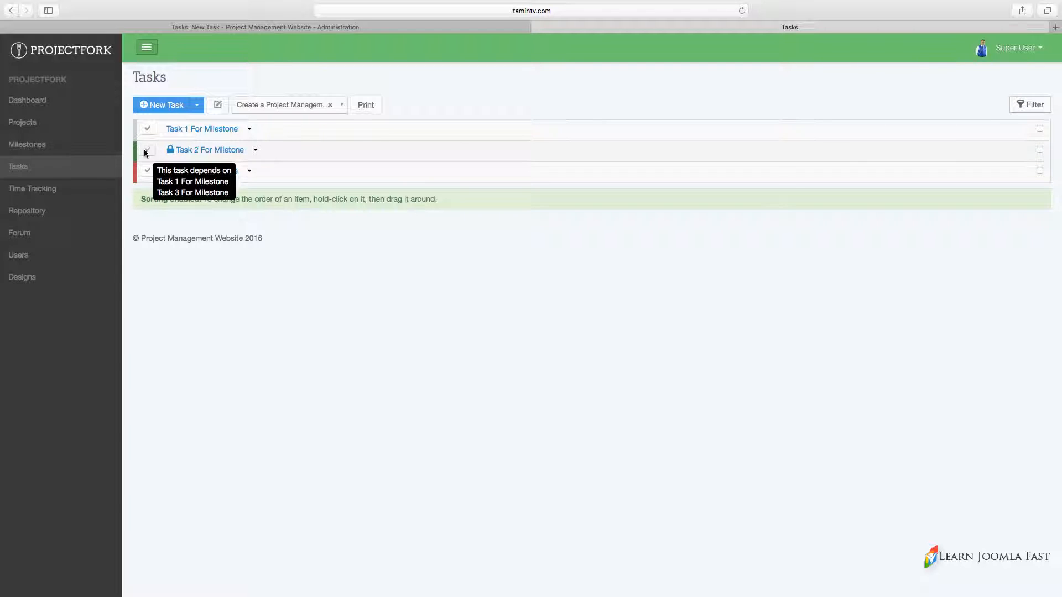
Start a new task list titled Task List 1 under First Project Milestone Title and paste the copied description into it
click(197, 105)
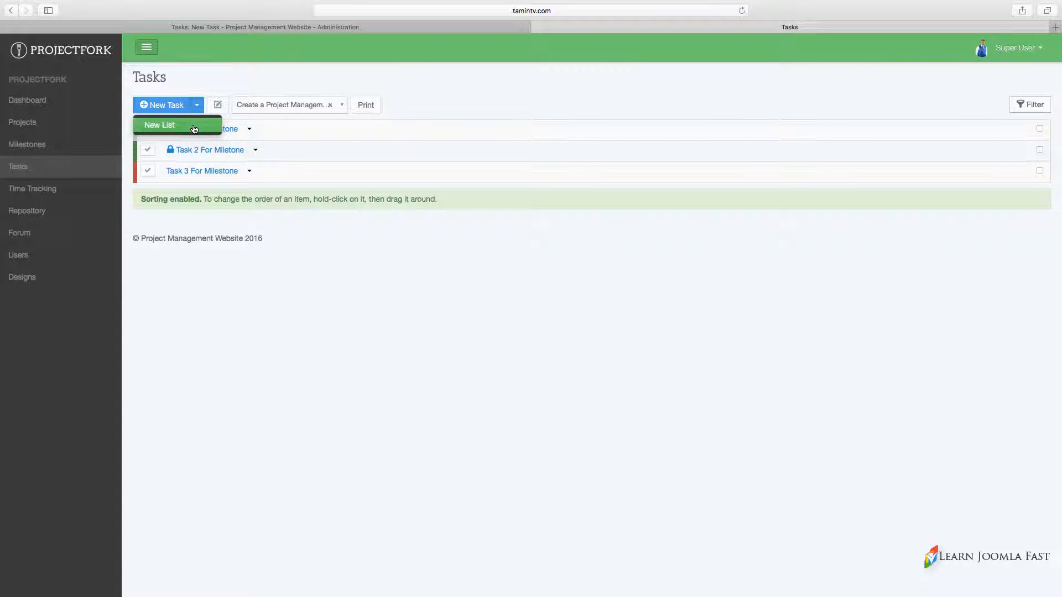
click(160, 126)
click(186, 151)
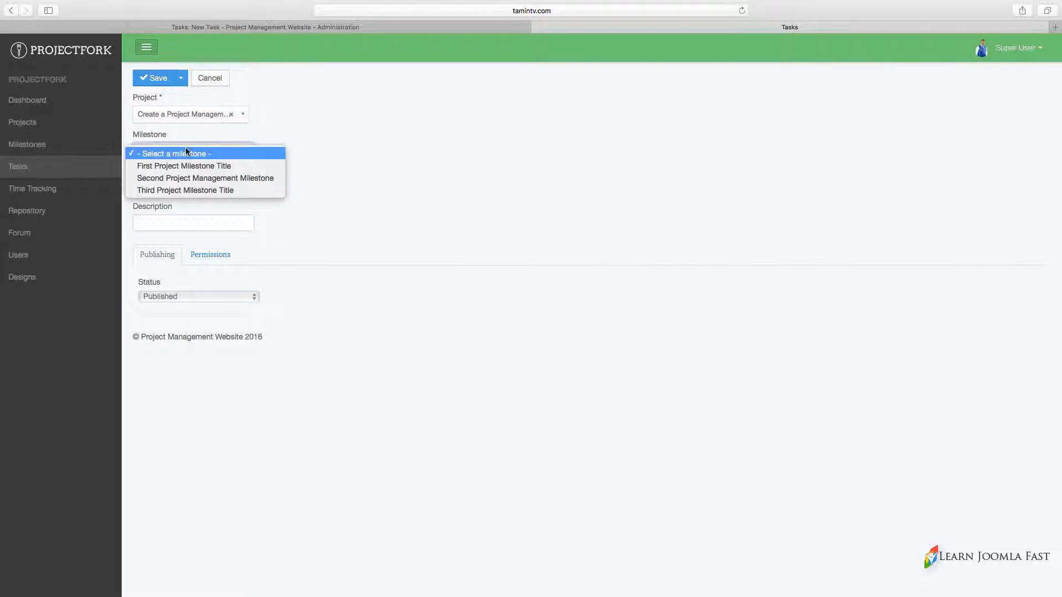
click(185, 166)
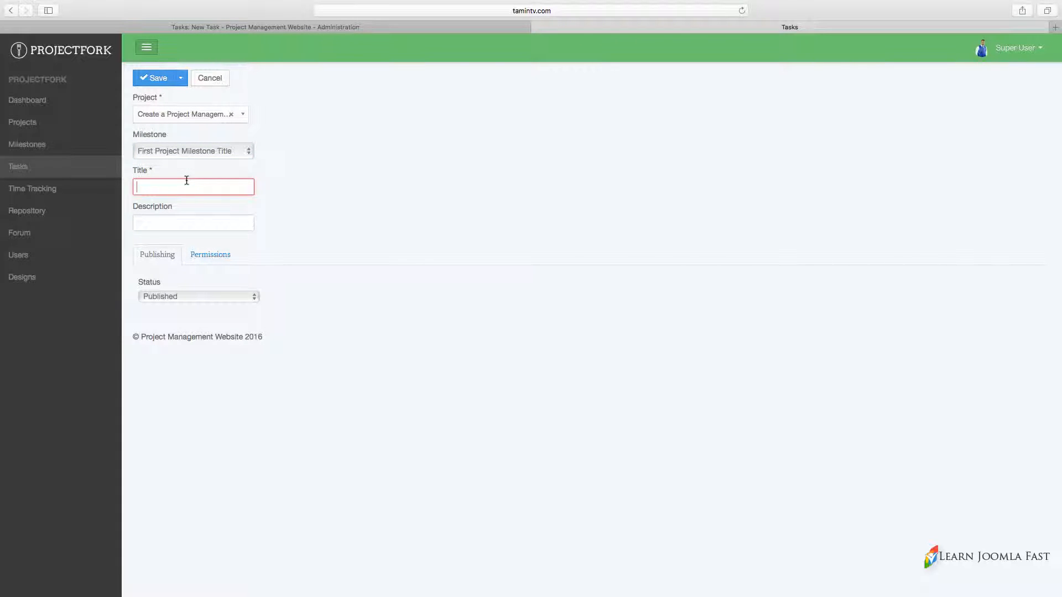
text(Task List 1)
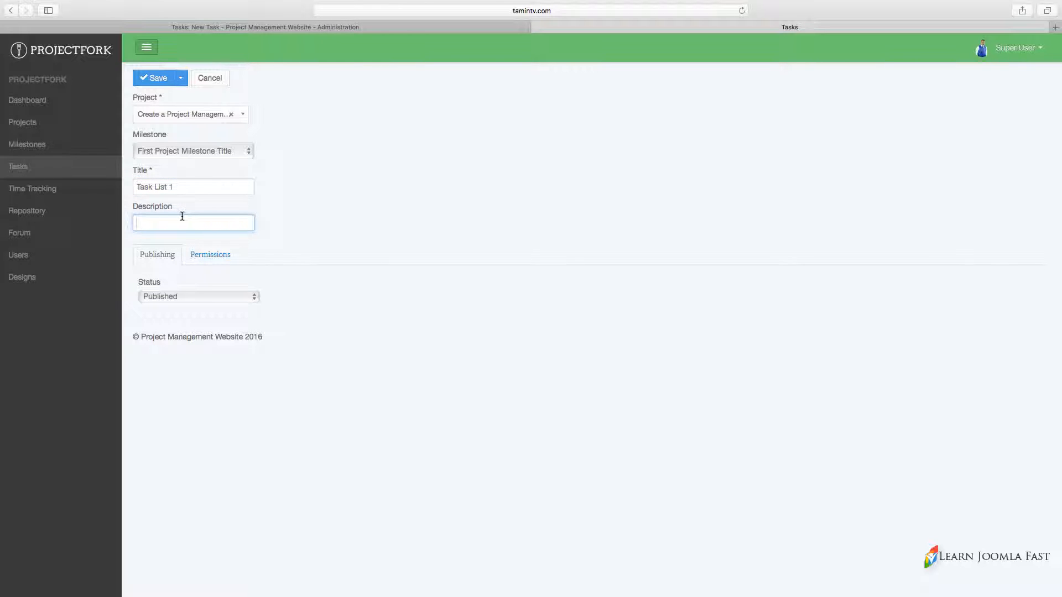
key(super+v)
Check the list's permissions and save it with the option to continue with a new one
click(211, 255)
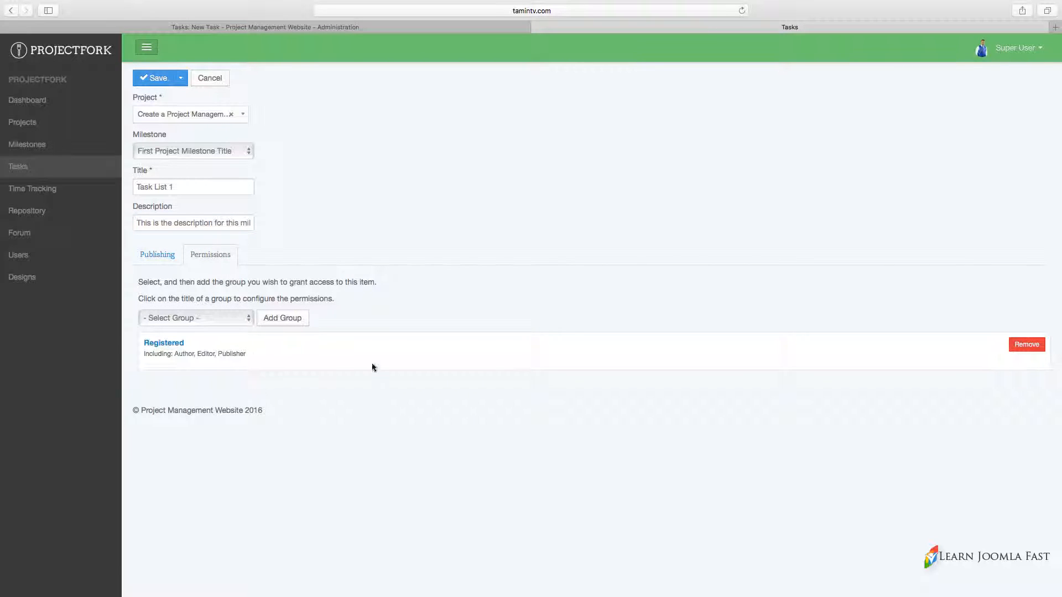
click(180, 79)
click(174, 98)
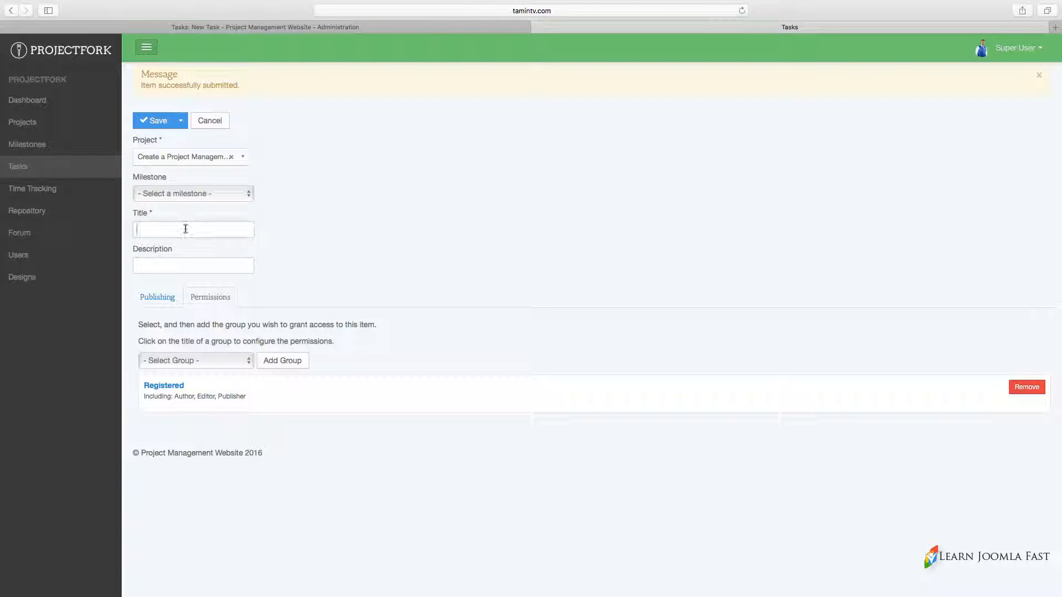
Create Task List 2 under Second Project Management Milestone with the copied description, and save it with the option to continue with a new one
click(185, 229)
text(Task List 2)
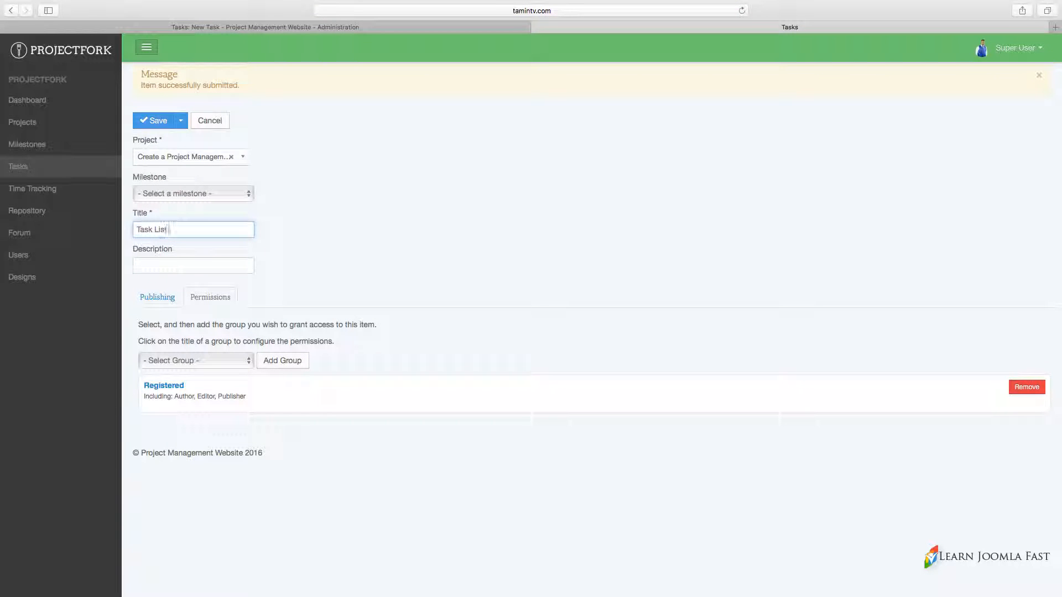
click(196, 198)
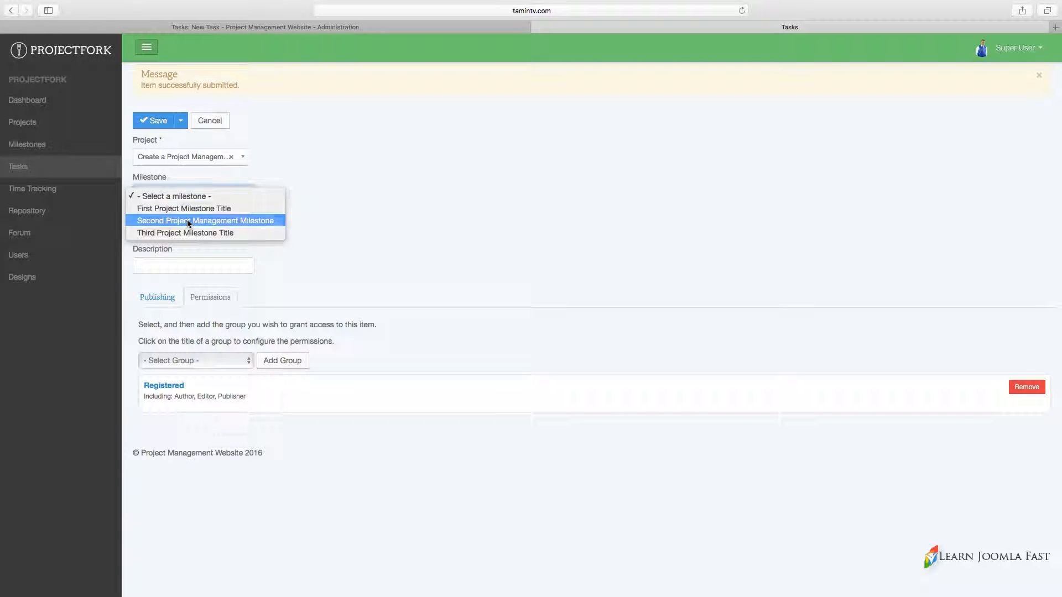
click(188, 223)
click(197, 260)
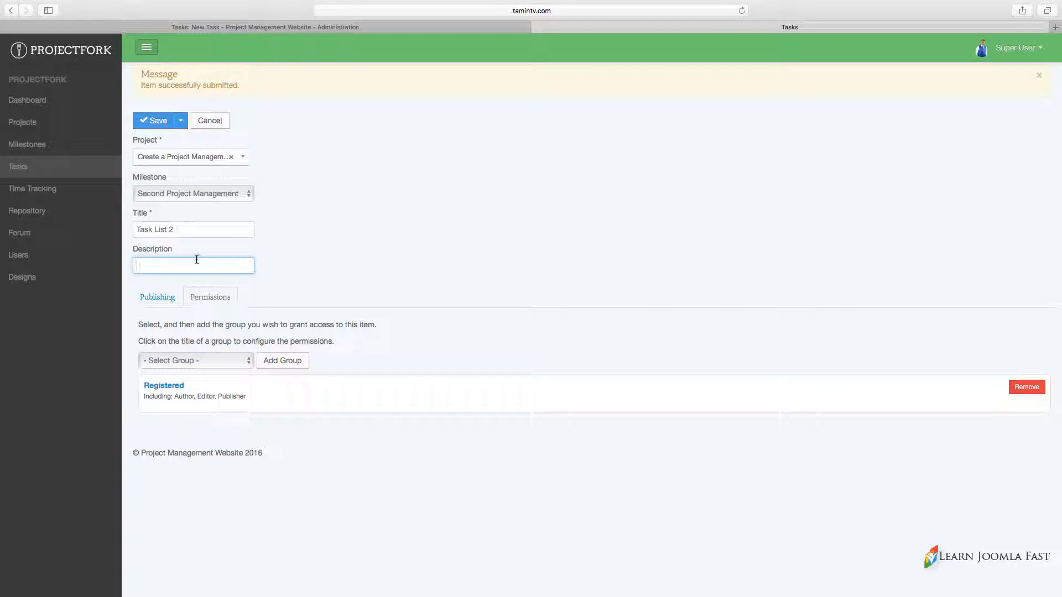
text(This is the description for this task)
click(181, 123)
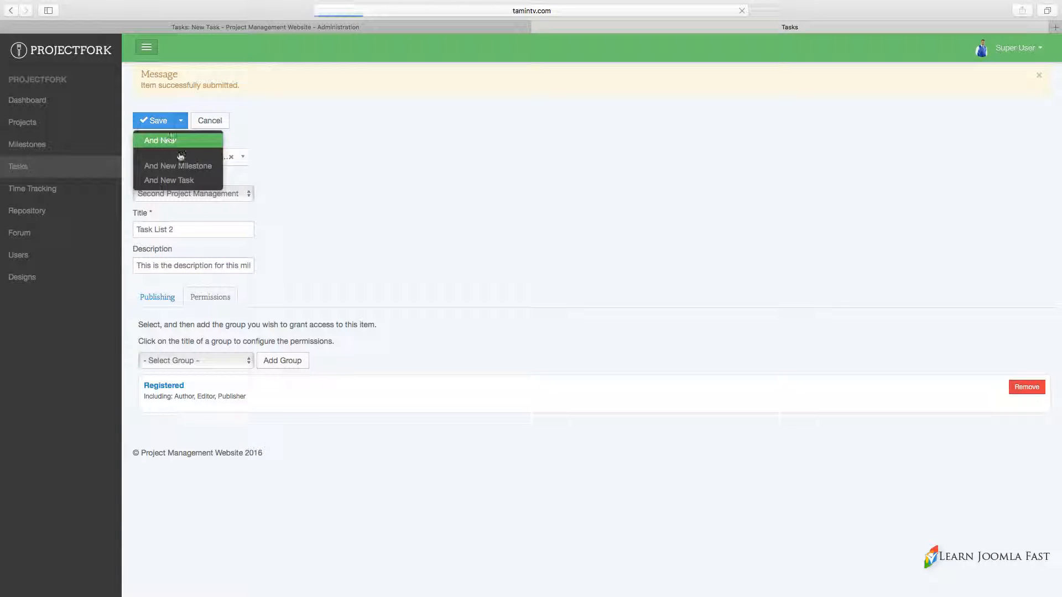
click(204, 179)
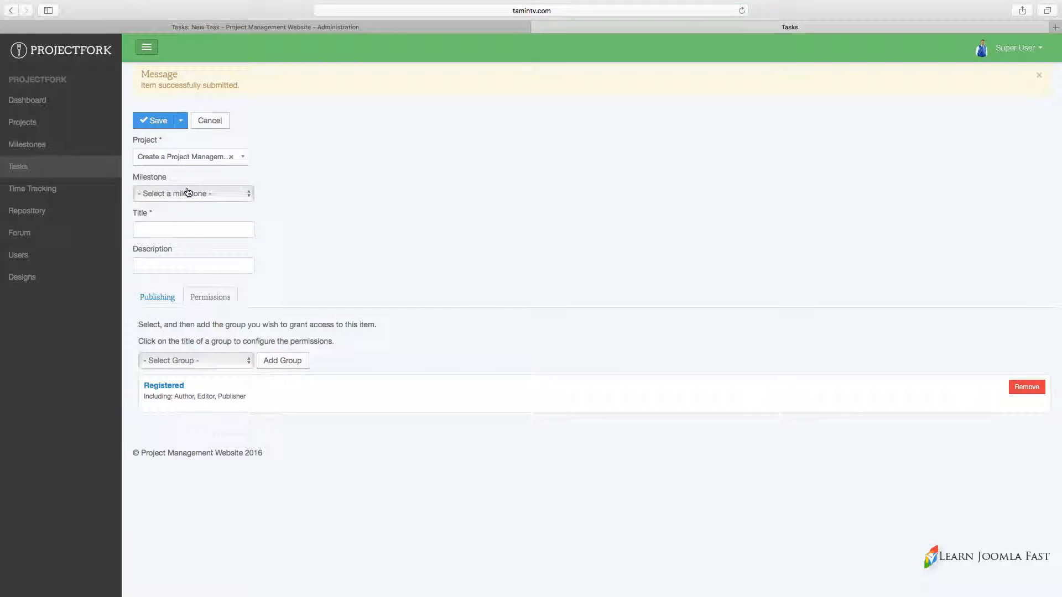
Create and save Task List 3 under Third Project Milestone Title with the copied description
click(187, 192)
click(187, 194)
click(174, 233)
click(179, 198)
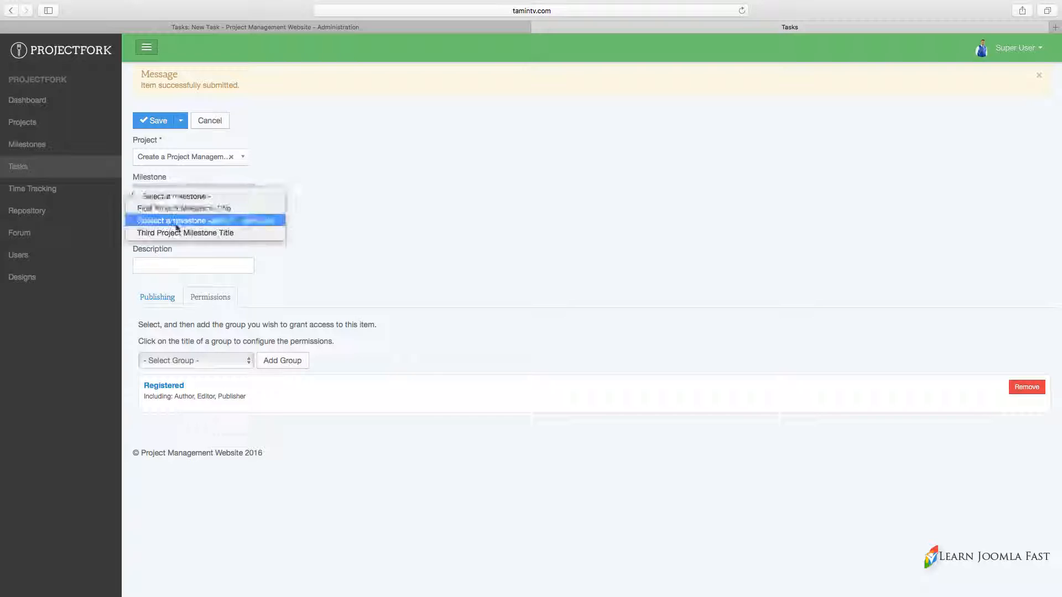
click(174, 231)
text(Task List 3)
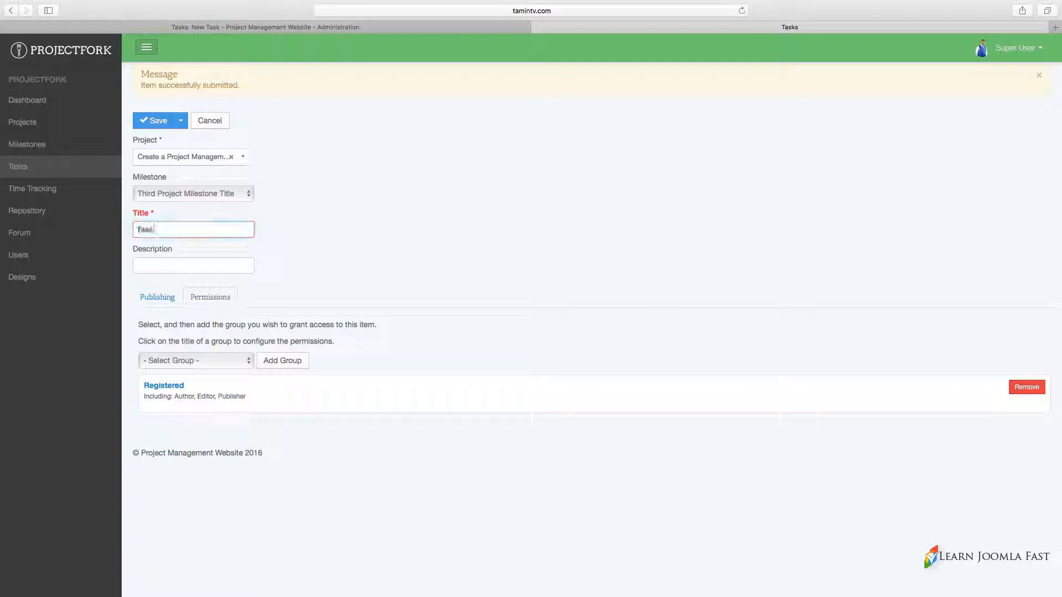
click(183, 265)
key(super+v)
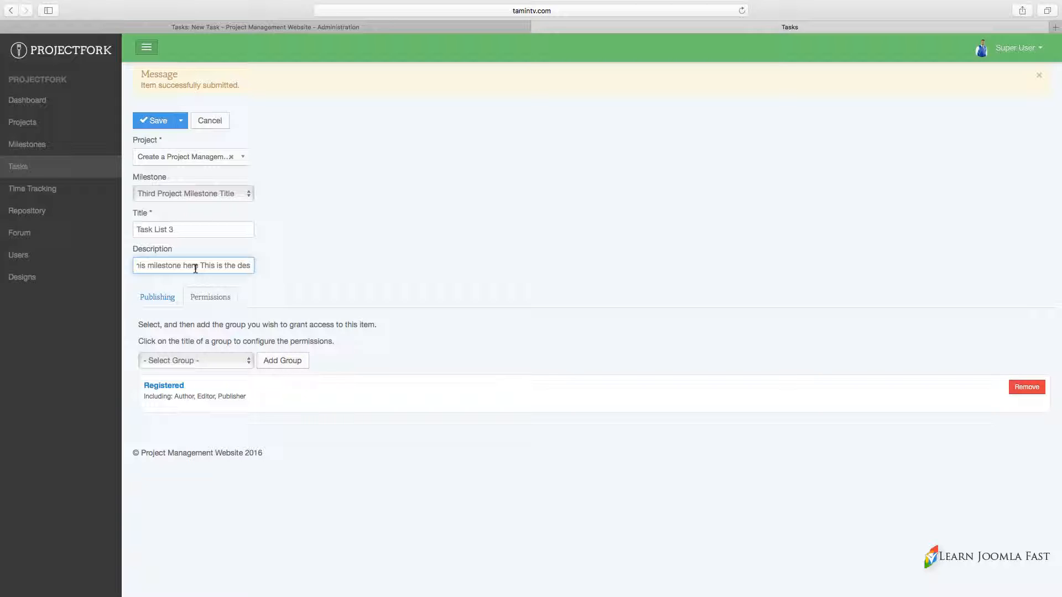
click(162, 123)
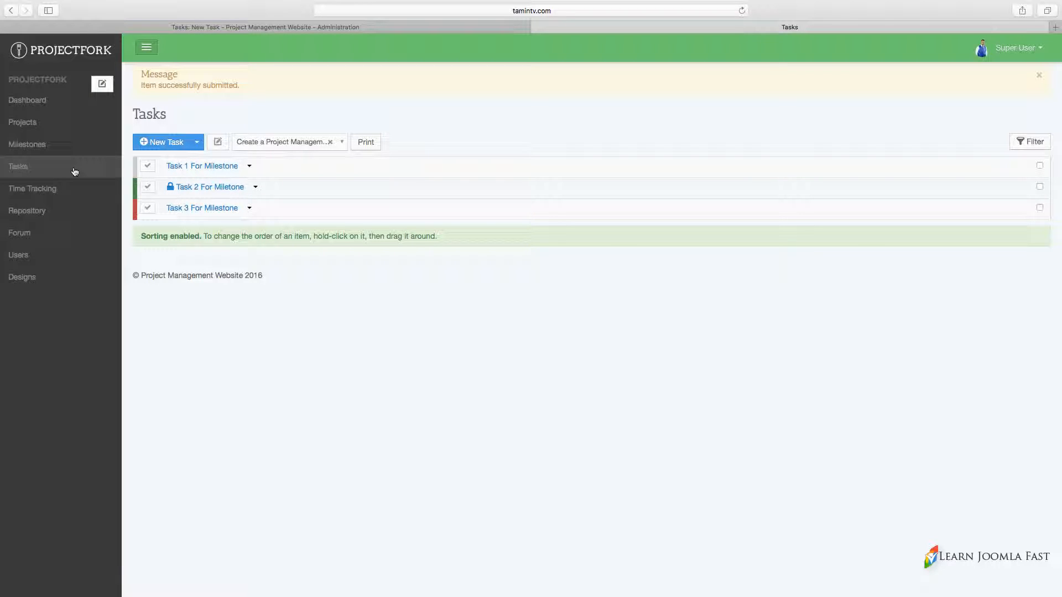
Open the printable version of the tasks, cancel printing, and close it to return to the task list
click(365, 143)
key(super+p)
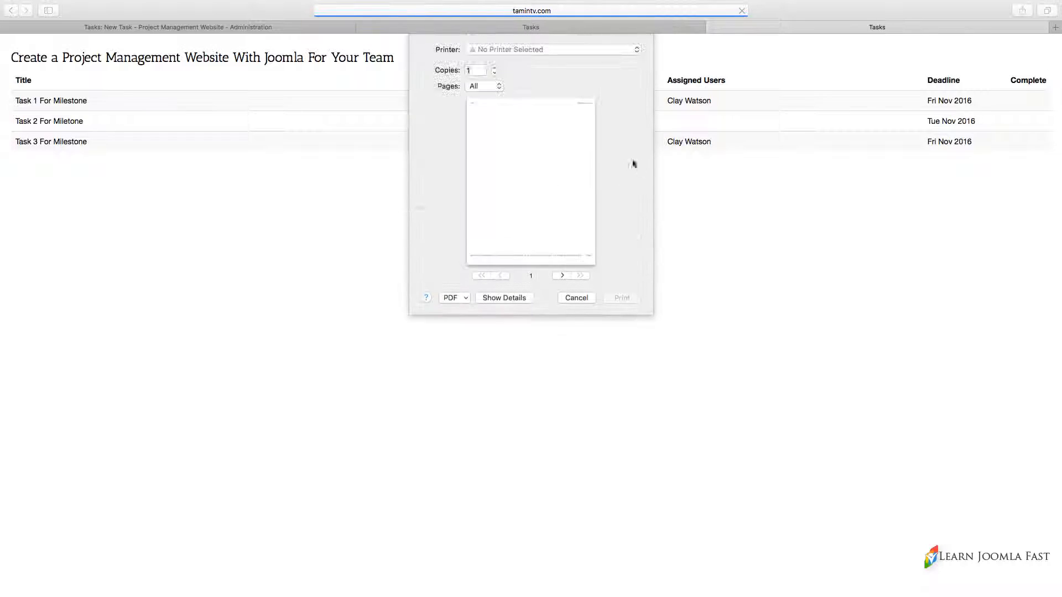
click(576, 301)
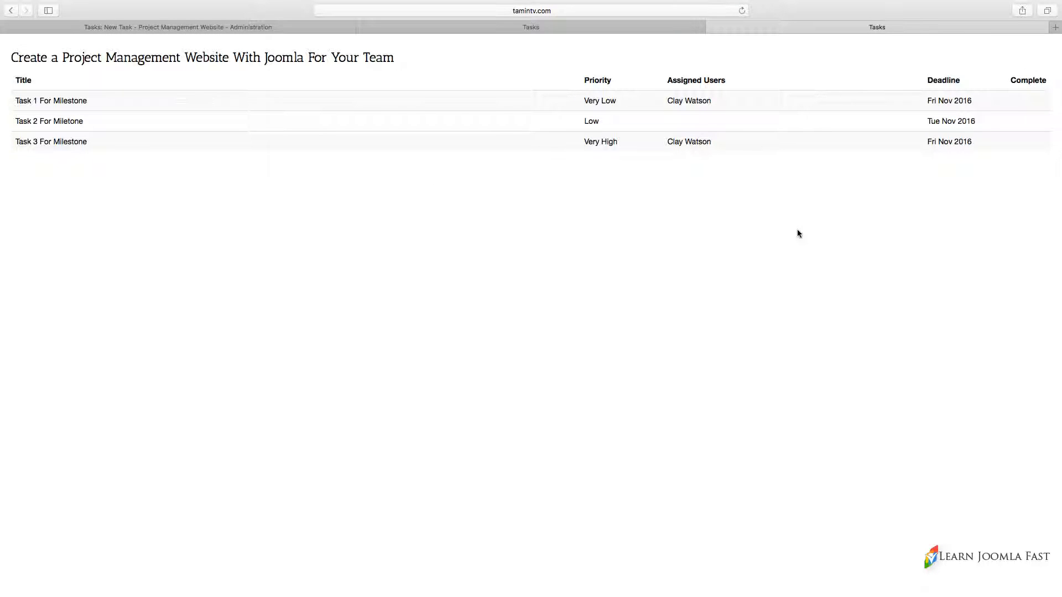
click(713, 28)
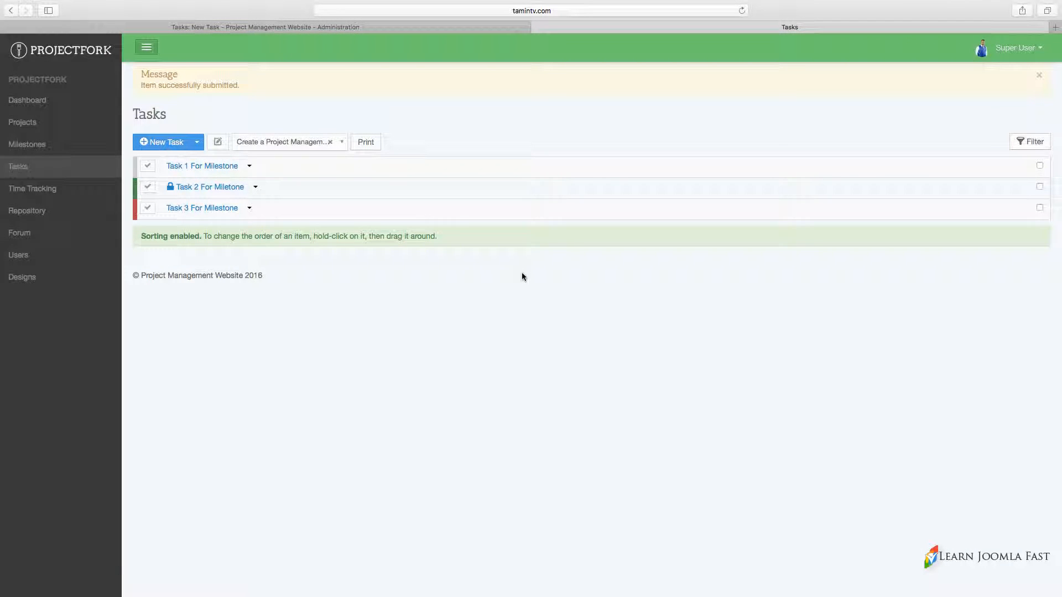